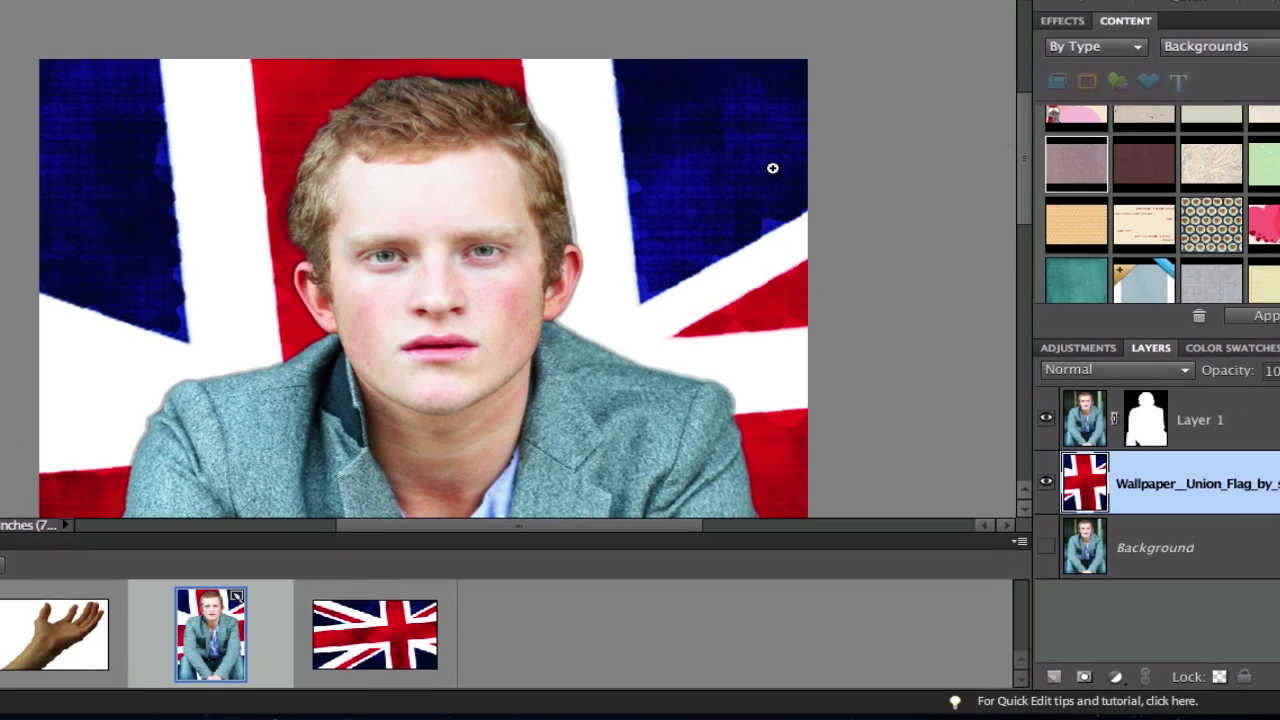
Fit the whole Union flag composite on screen and pick the Zoom tool.
key(ctrl+0)
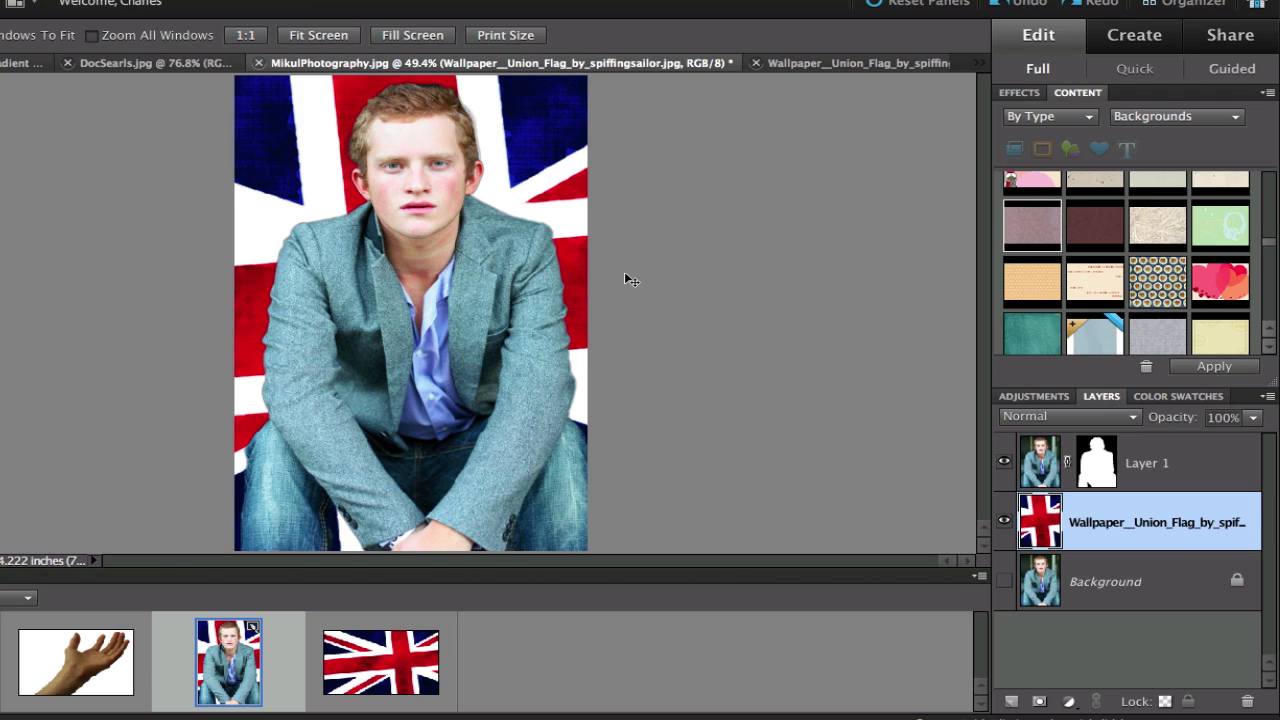
key(z)
Delete Layer 1 and the Wallpaper layer, then try the Magic Eraser on the dark background and undo it.
drag(1183, 465, 1245, 700)
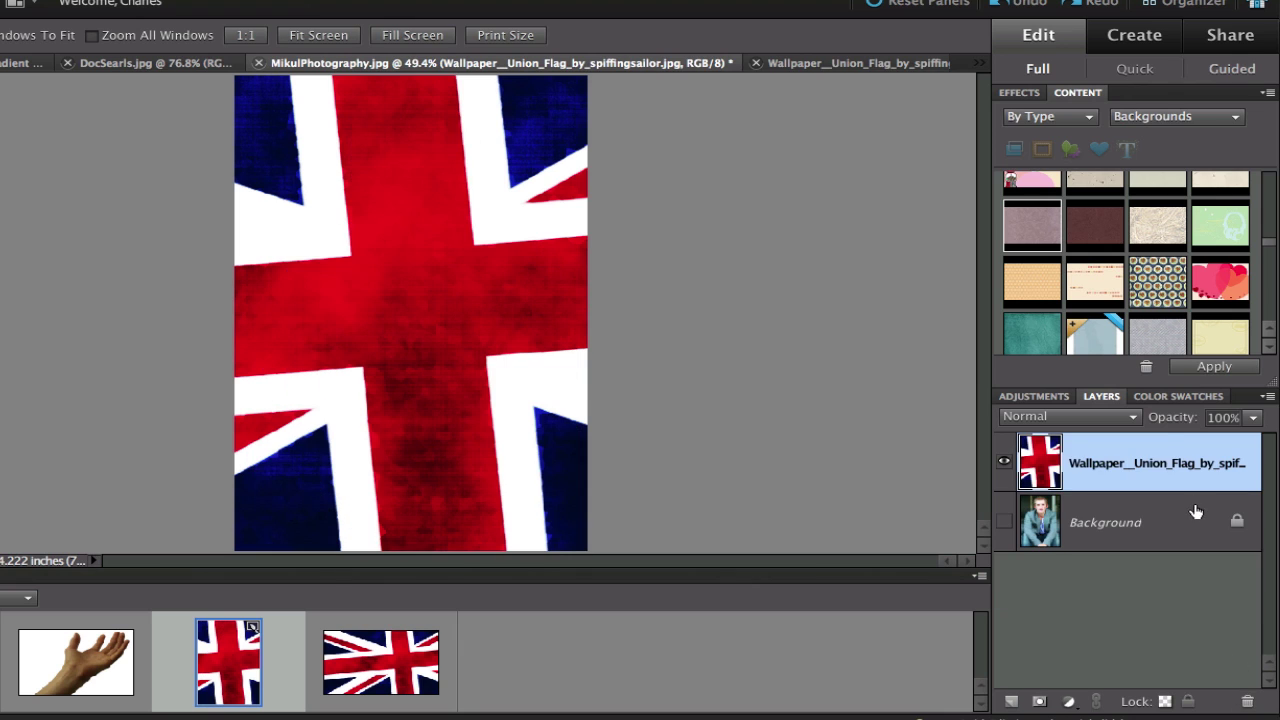
click(1244, 699)
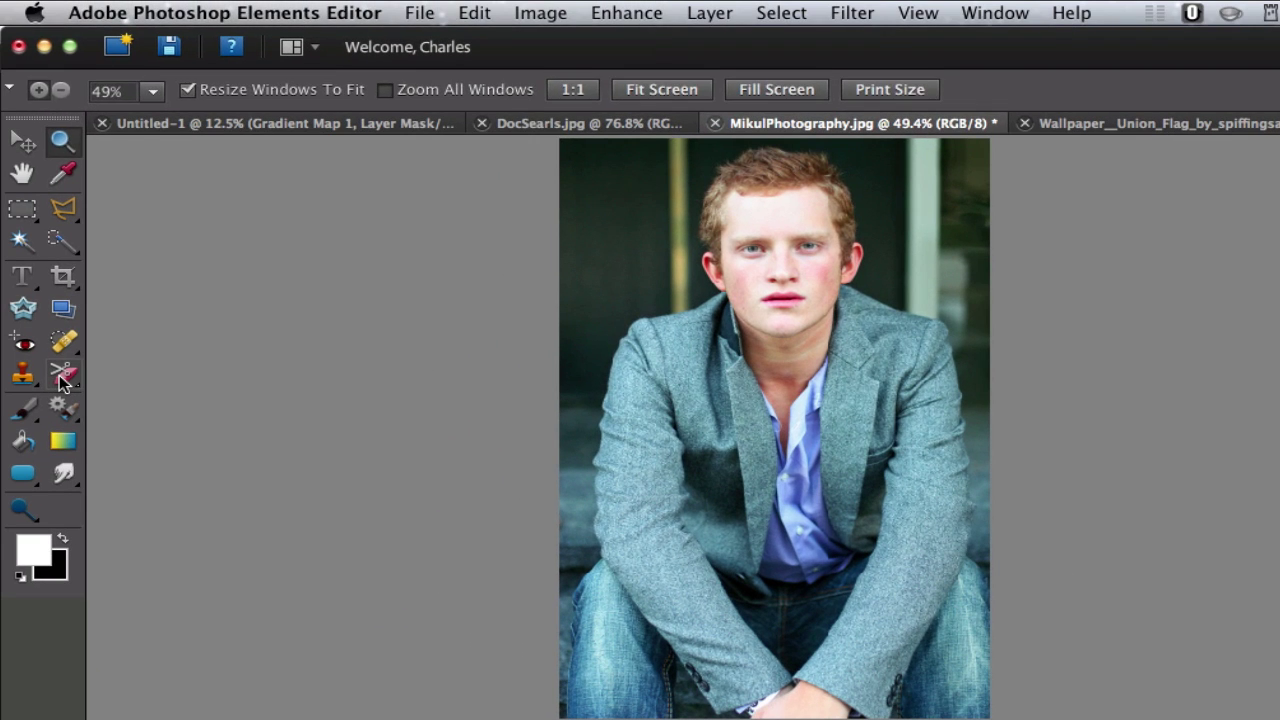
mouse_move(64, 372)
mouse_down()
mouse_move(148, 403)
mouse_move(168, 430)
mouse_up()
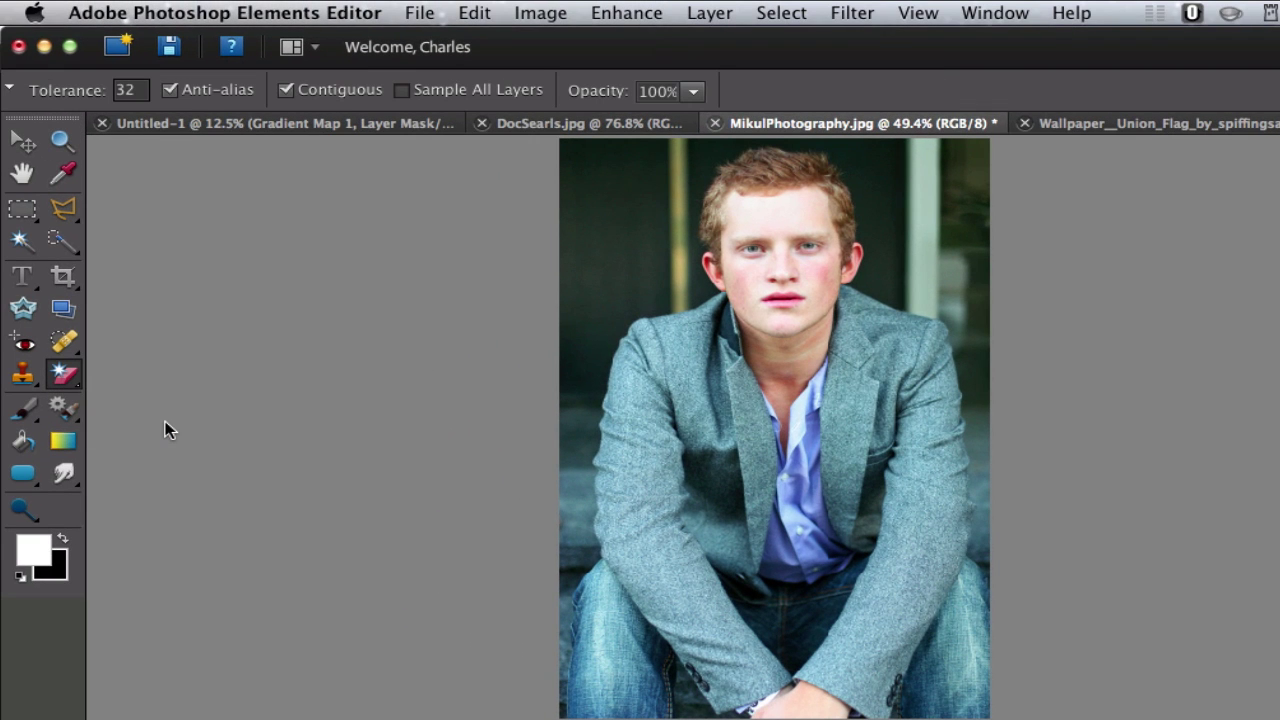
click(601, 195)
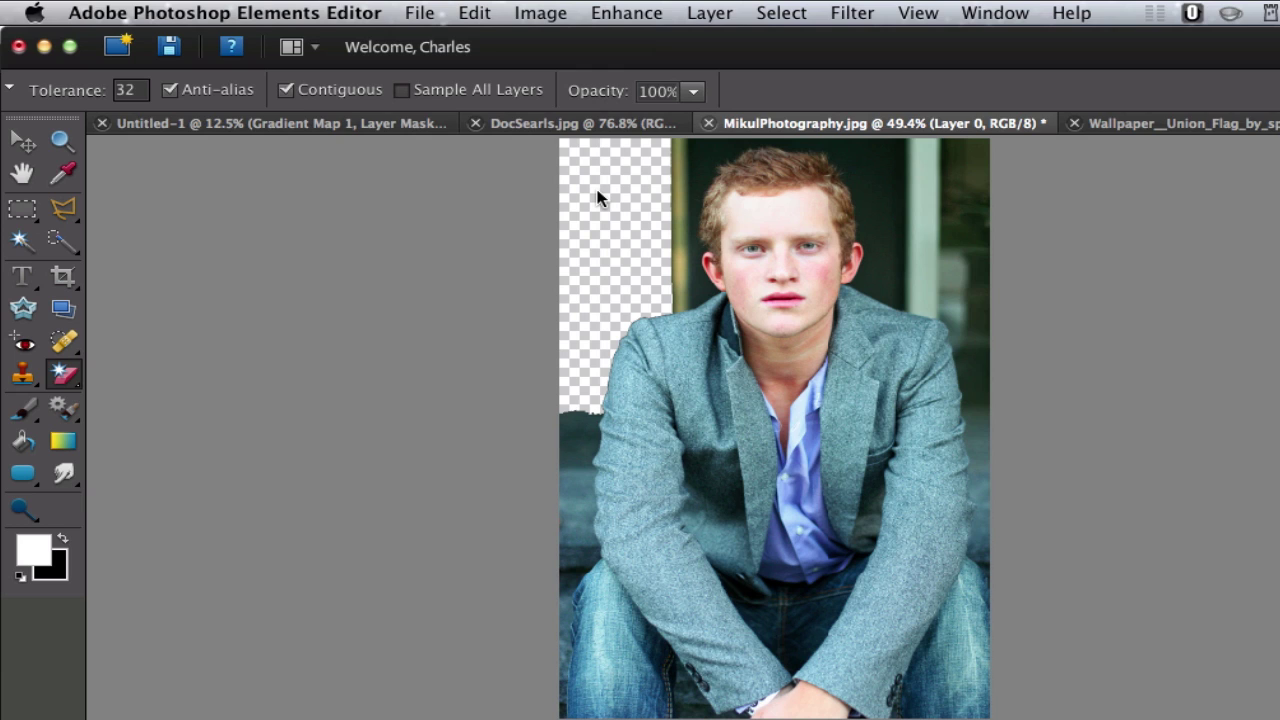
click(577, 443)
click(572, 497)
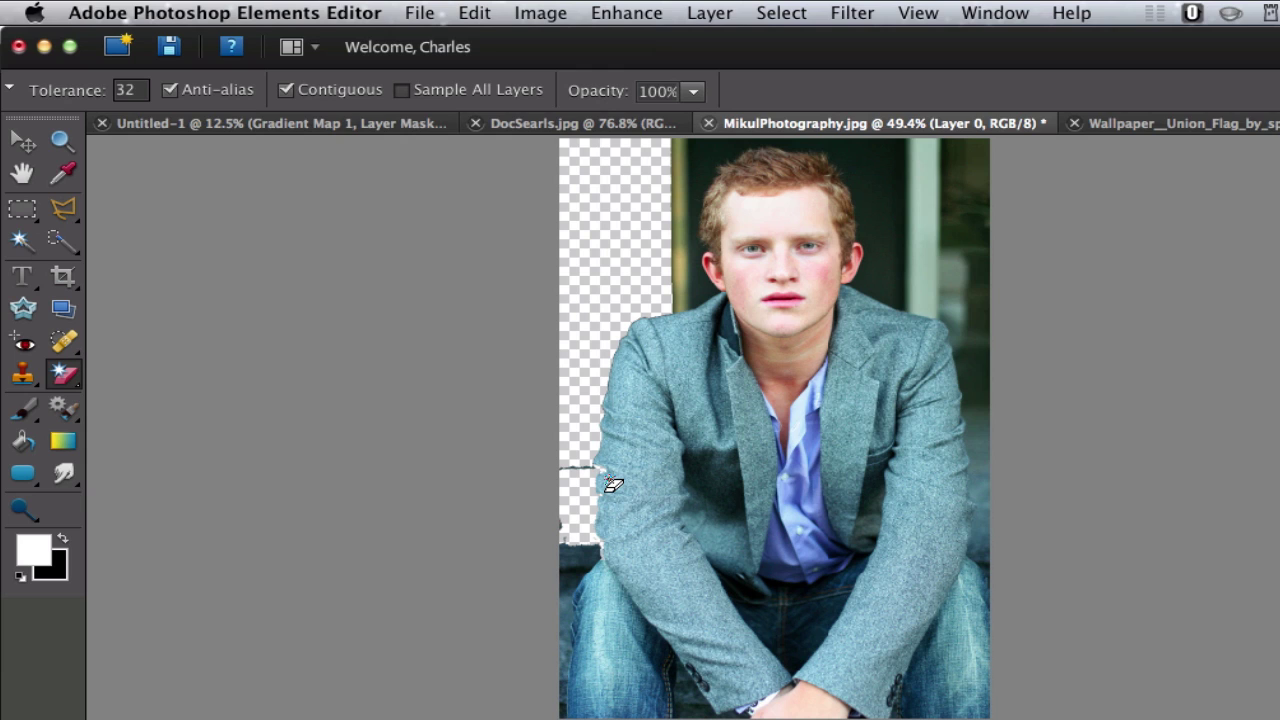
key(super+z)
key(super+z)
key(super+z)
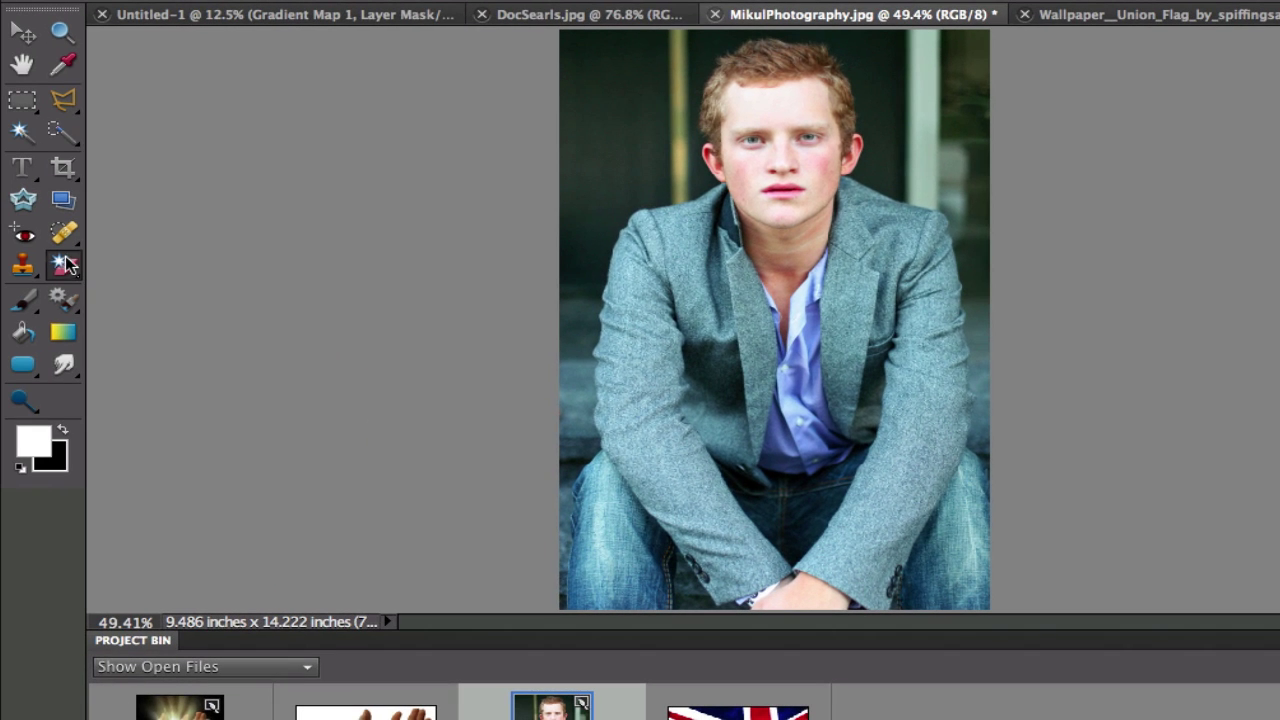
click(68, 265)
click(129, 291)
mouse_move(598, 106)
mouse_down()
mouse_move(570, 150)
mouse_move(622, 78)
mouse_move(630, 150)
mouse_move(642, 132)
mouse_up()
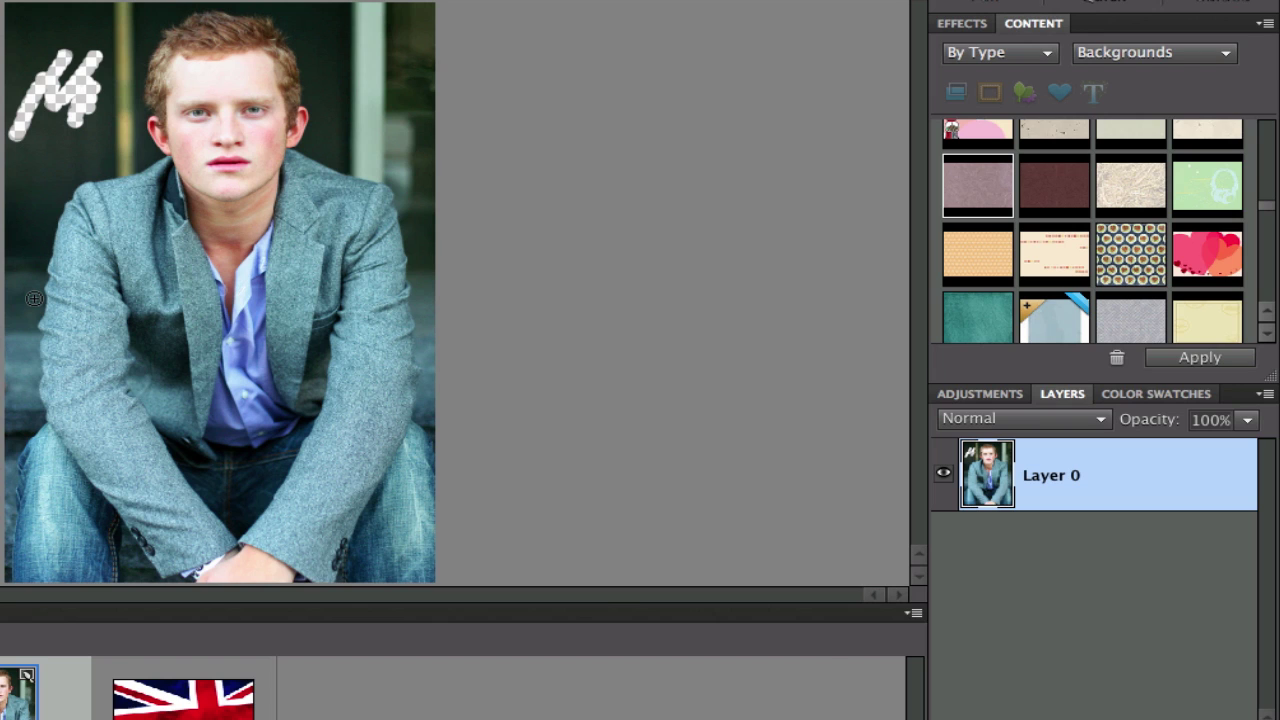
key(super+z)
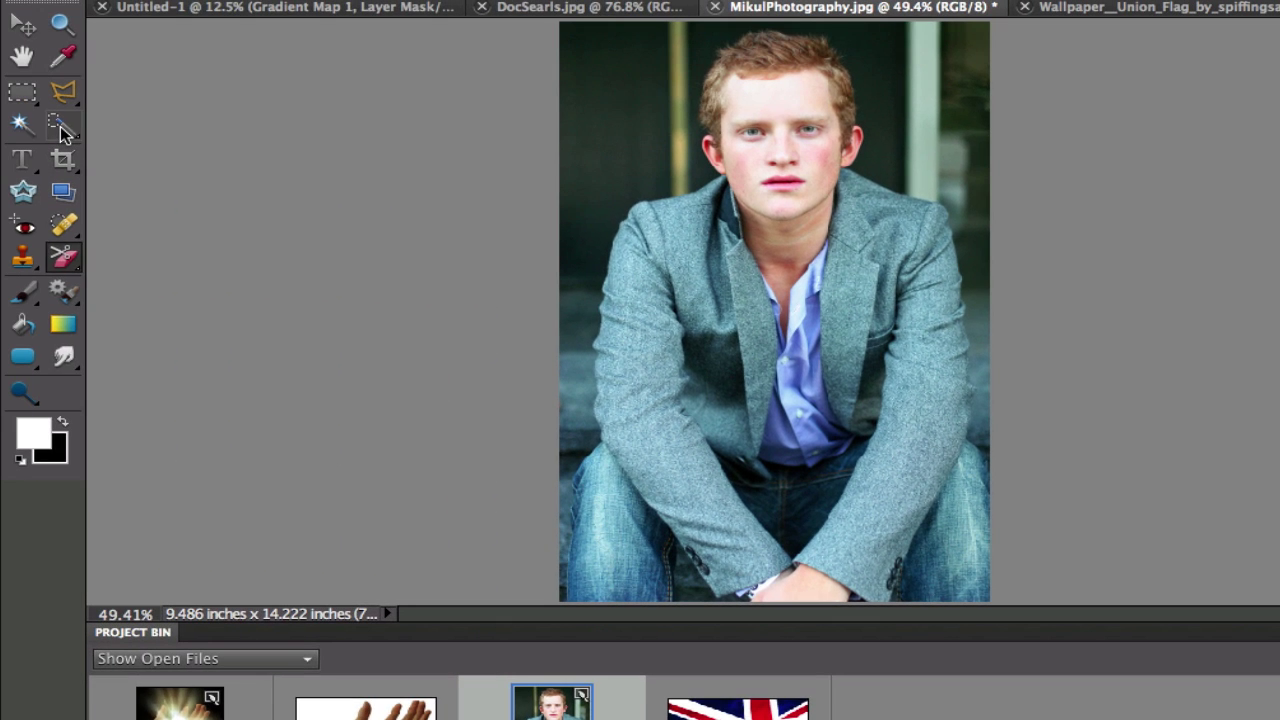
click(61, 133)
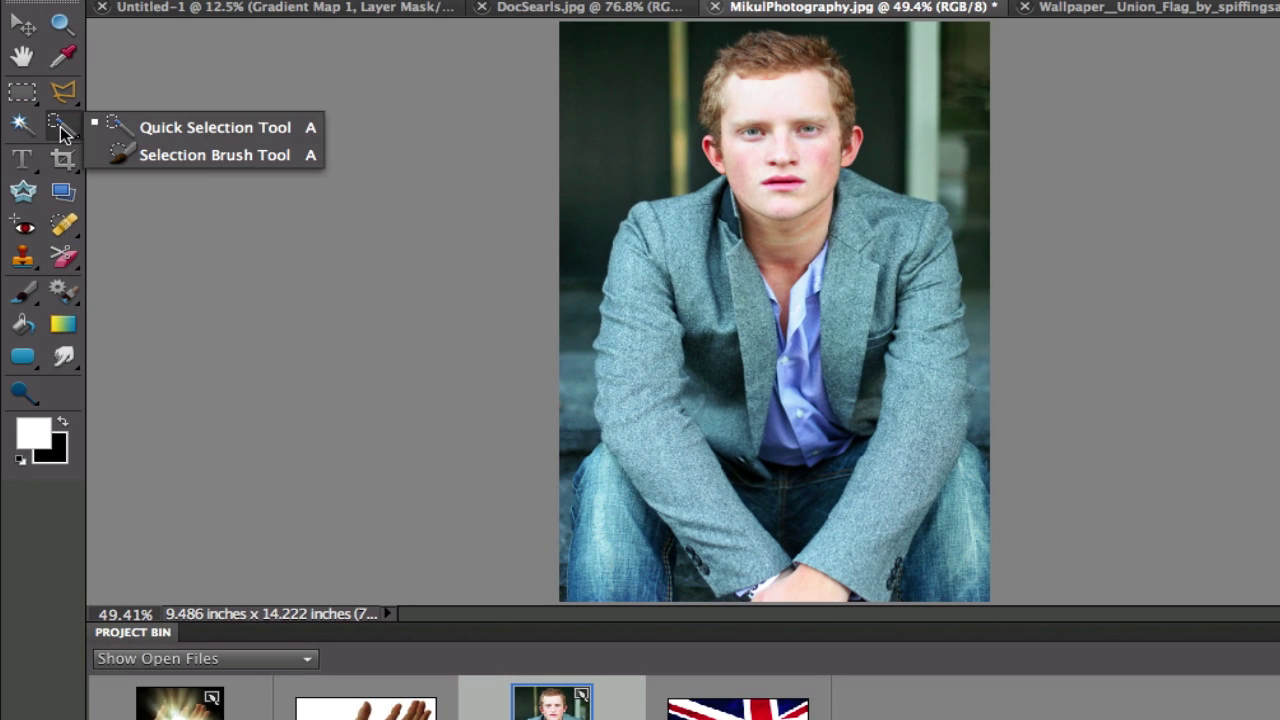
click(210, 131)
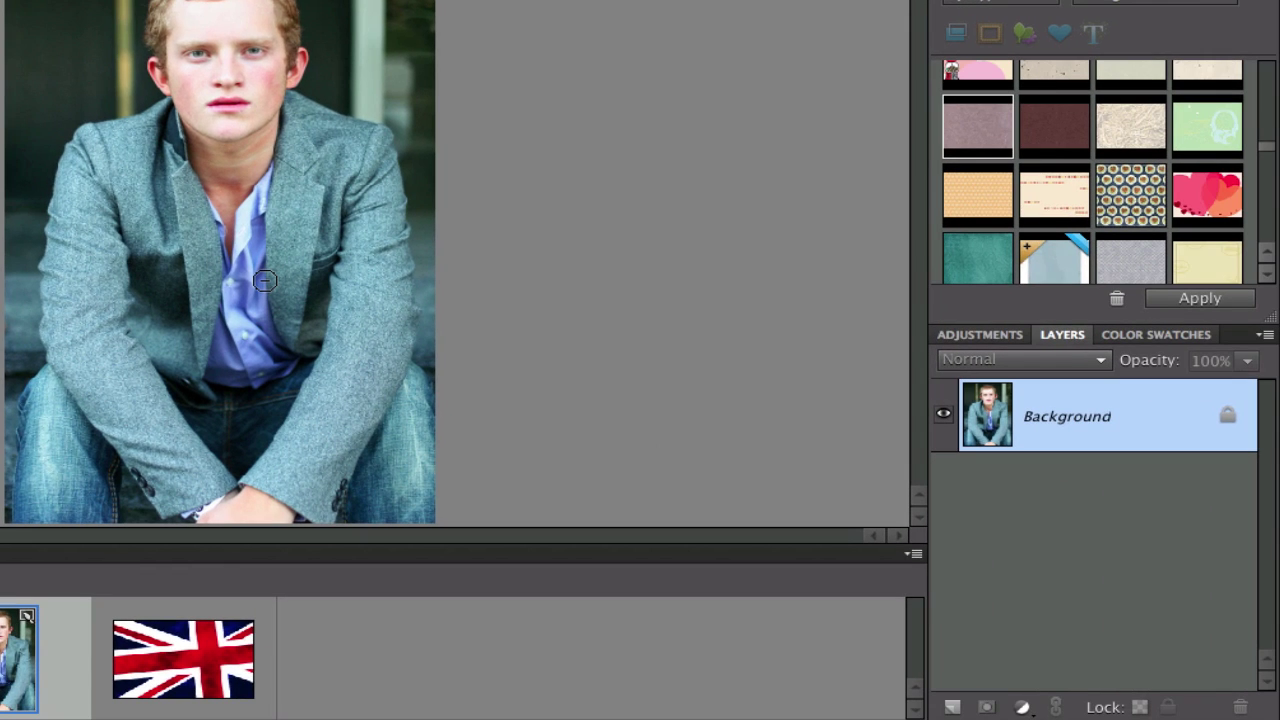
Duplicate the photo layer and Quick Select the hair, face, shirt and jeans in Add mode.
key(super+j)
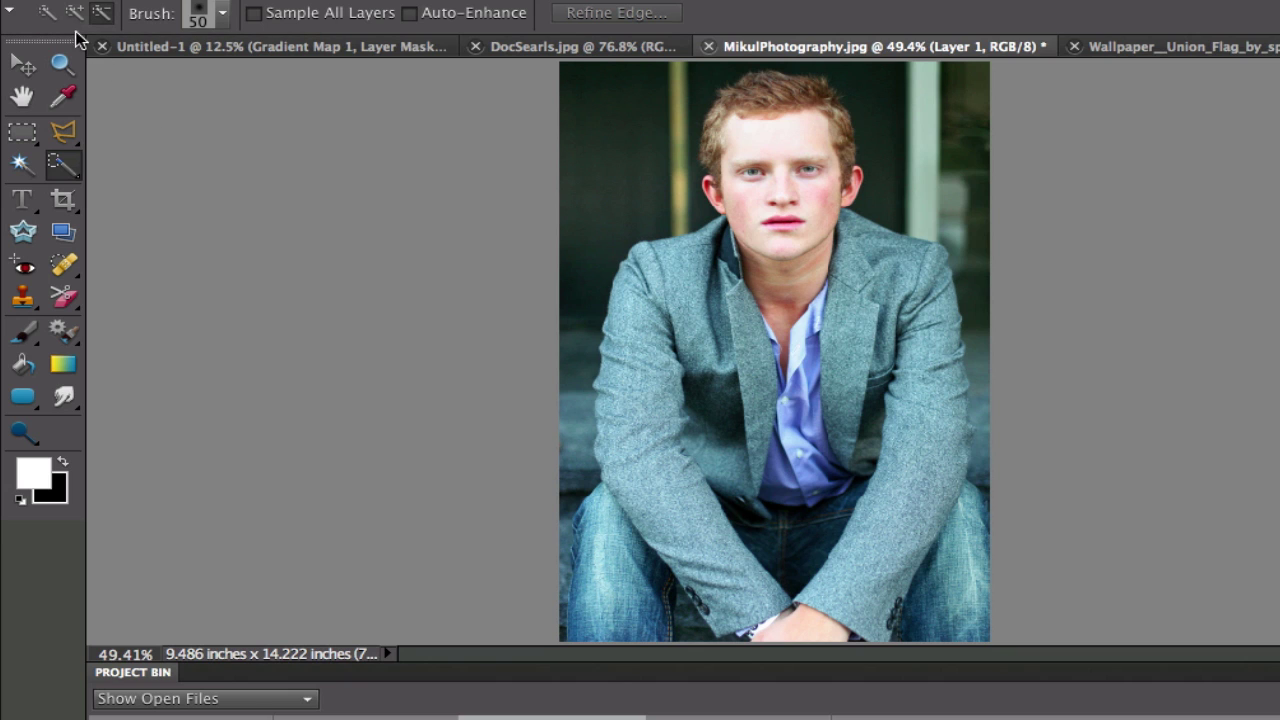
click(74, 16)
mouse_move(748, 105)
mouse_down()
mouse_move(764, 221)
mouse_move(758, 324)
mouse_move(699, 322)
mouse_move(644, 343)
mouse_move(652, 466)
mouse_move(672, 523)
mouse_move(701, 566)
mouse_move(800, 621)
mouse_move(849, 611)
mouse_move(869, 574)
mouse_move(906, 573)
mouse_move(873, 493)
mouse_move(875, 378)
mouse_move(855, 343)
mouse_move(808, 331)
mouse_move(791, 476)
mouse_move(733, 425)
mouse_move(830, 314)
mouse_move(843, 243)
mouse_move(904, 284)
mouse_move(905, 375)
mouse_move(929, 477)
mouse_up()
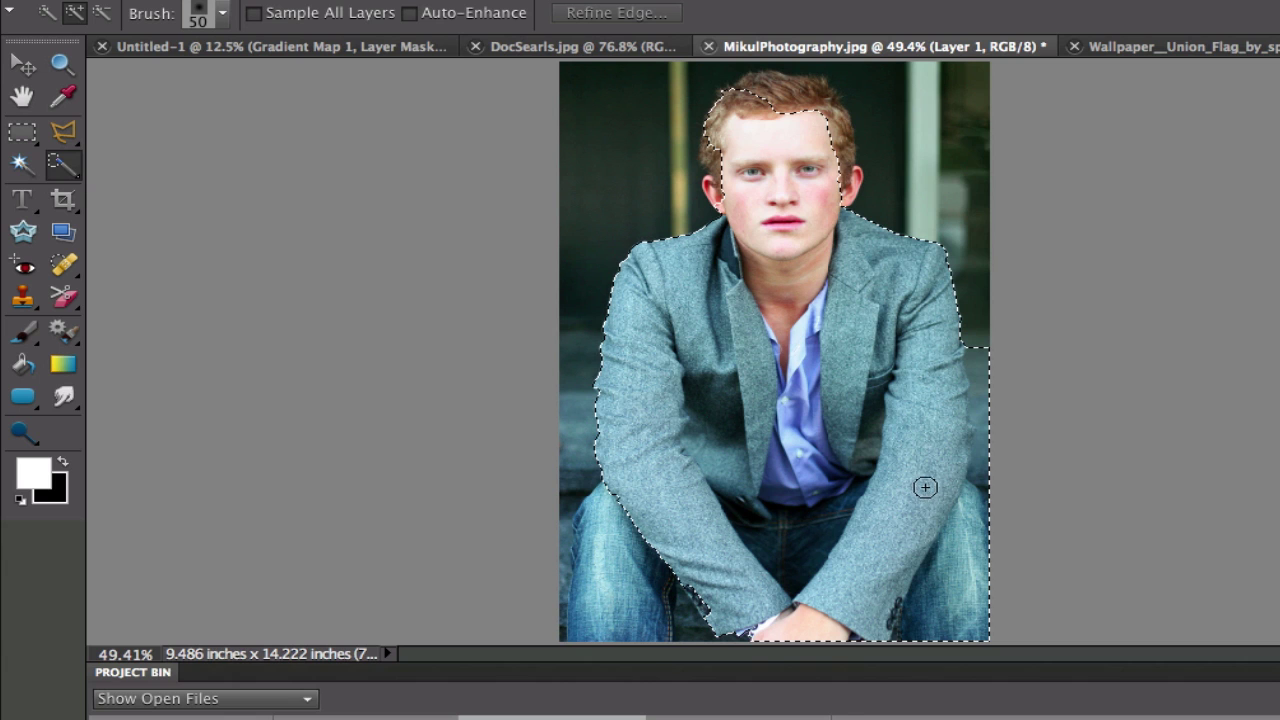
drag(661, 595, 612, 625)
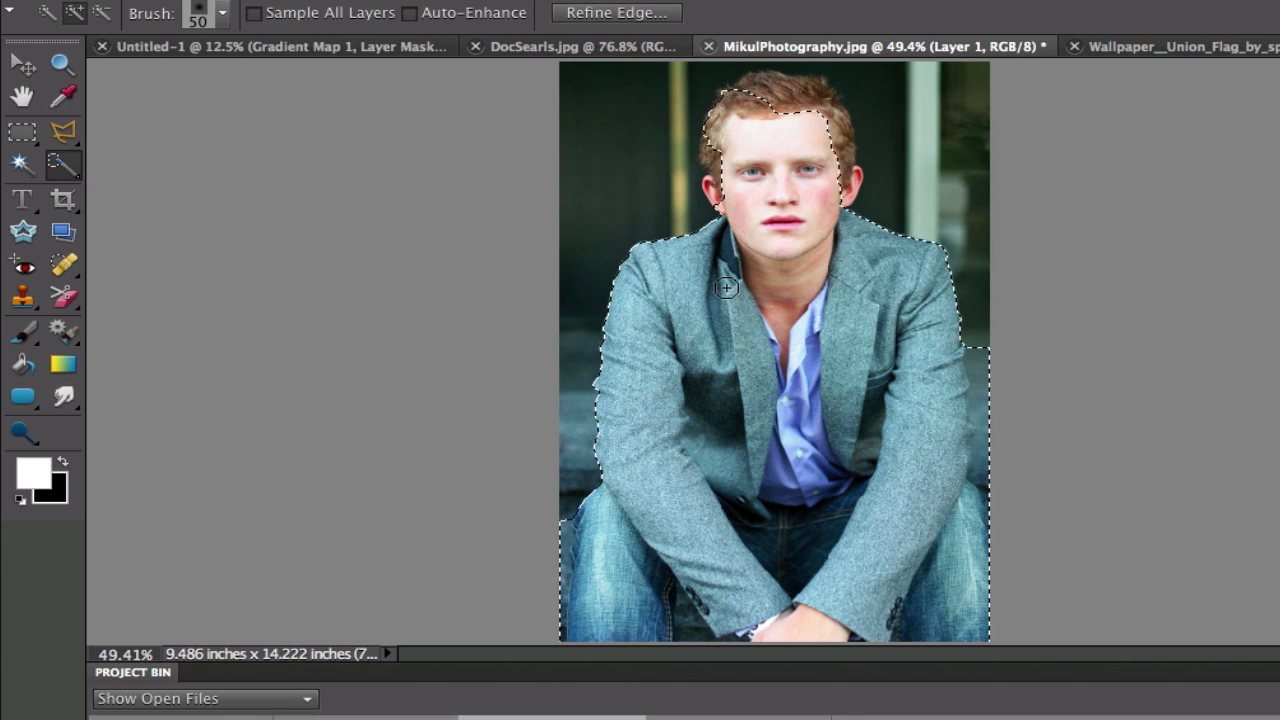
Add the ear and hair edge, then subtract the background near the pole.
mouse_move(737, 182)
mouse_down()
mouse_move(756, 112)
mouse_move(756, 94)
mouse_move(739, 96)
mouse_move(812, 113)
mouse_move(838, 168)
mouse_move(820, 97)
mouse_up()
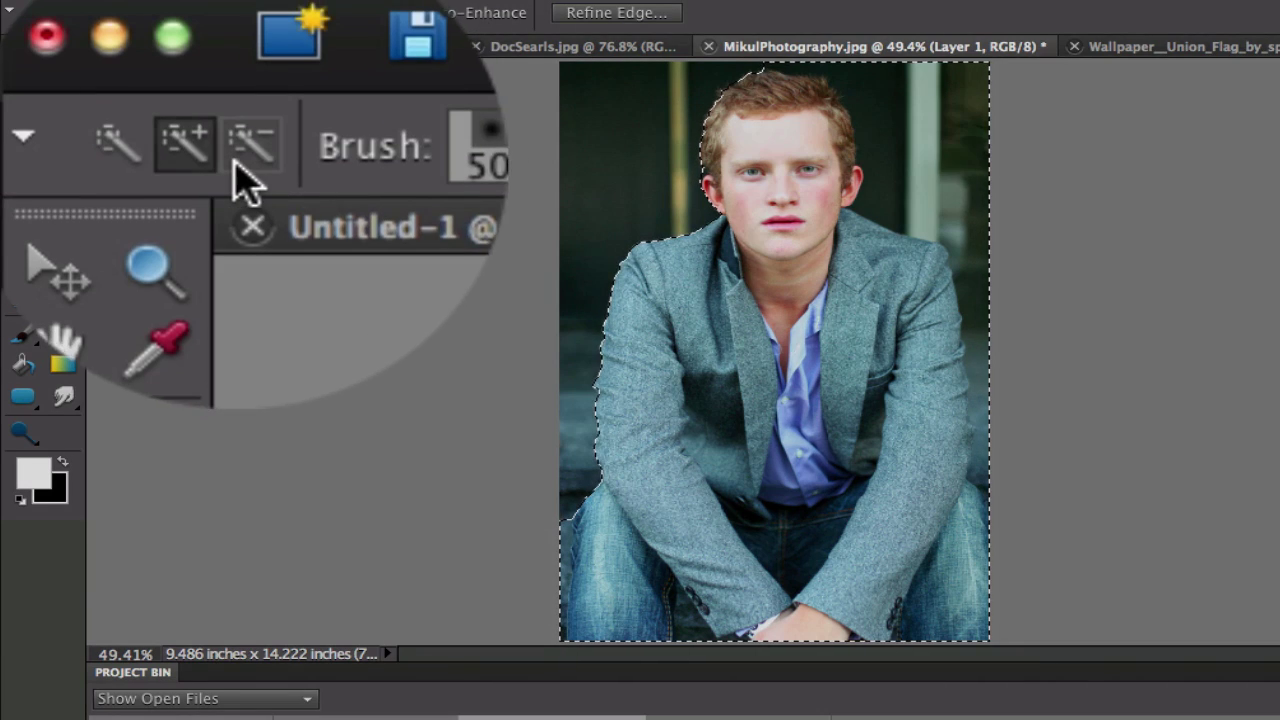
click(101, 12)
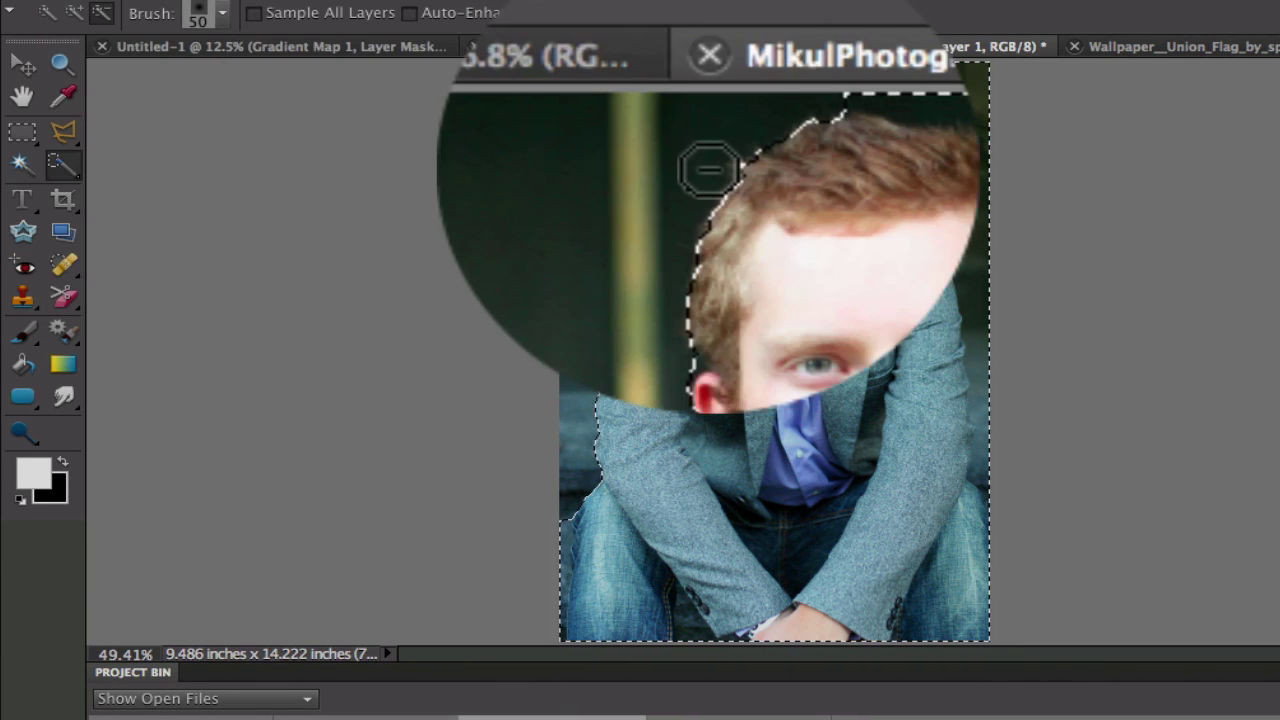
mouse_move(922, 108)
mouse_down()
mouse_move(975, 150)
mouse_move(876, 80)
mouse_move(891, 137)
mouse_move(956, 233)
mouse_up()
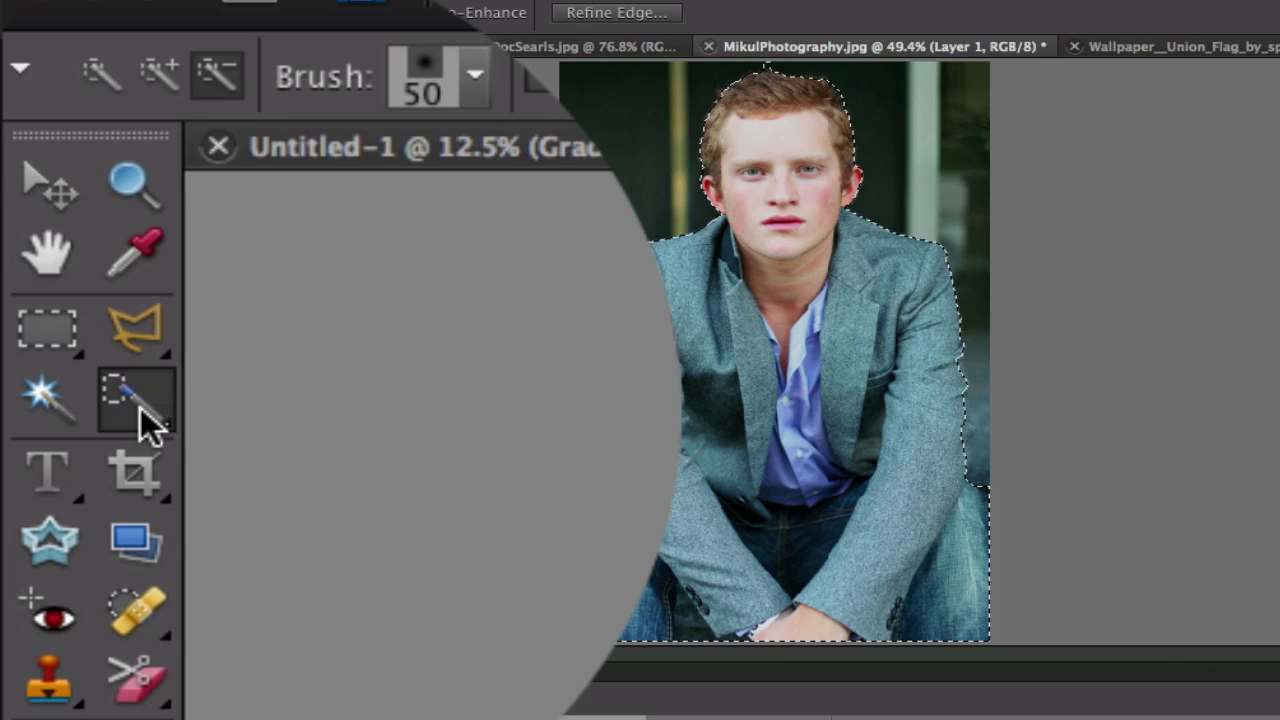
Switch to the Selection Brush in Mask mode, set to Add to selection.
click(140, 418)
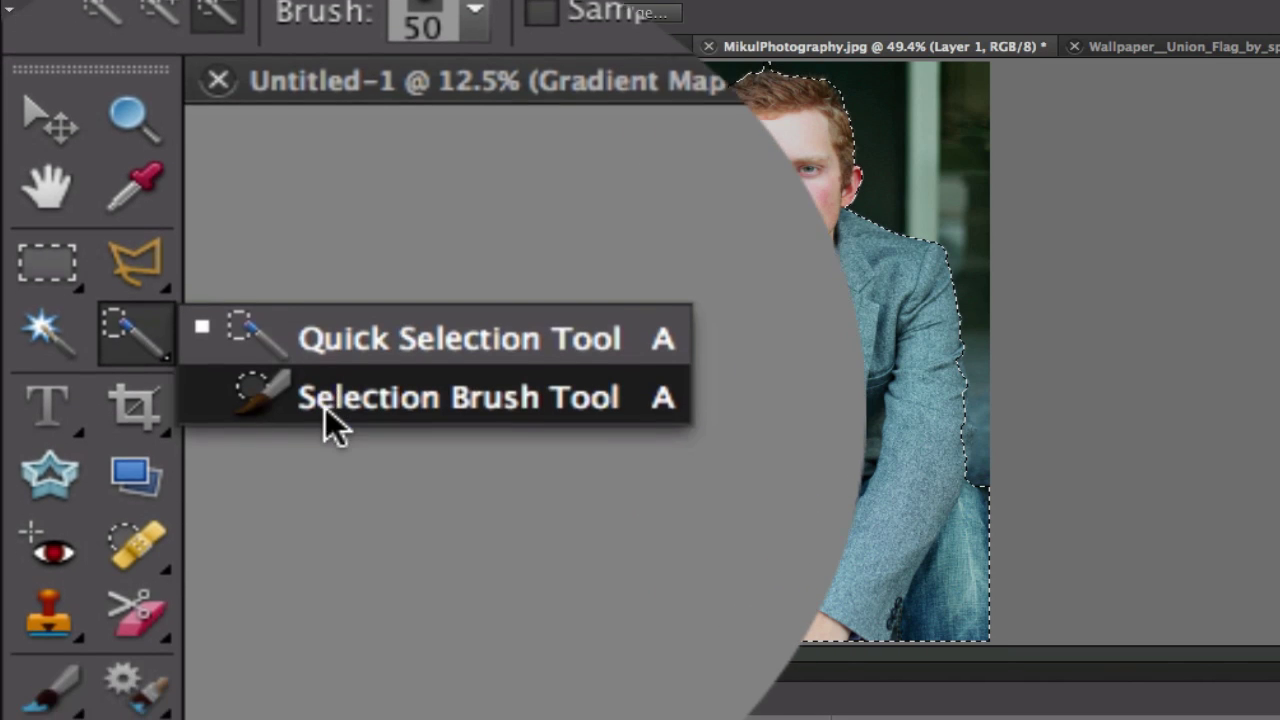
click(390, 408)
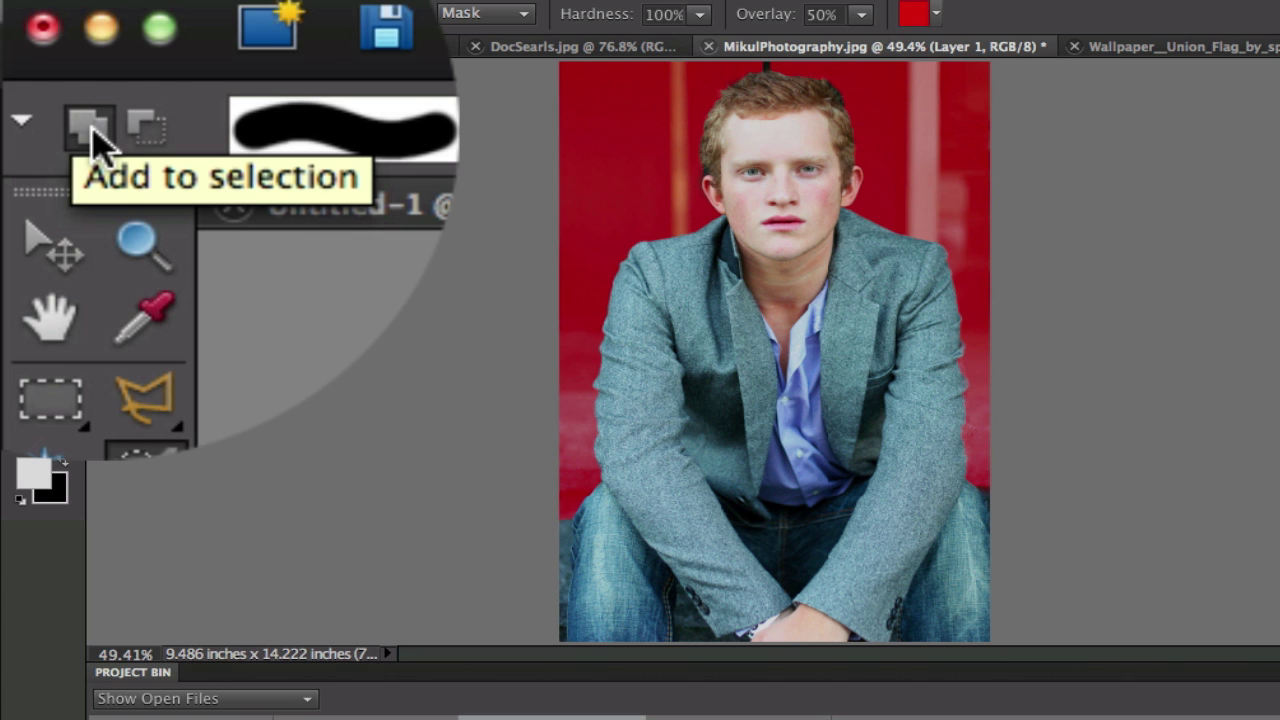
click(92, 129)
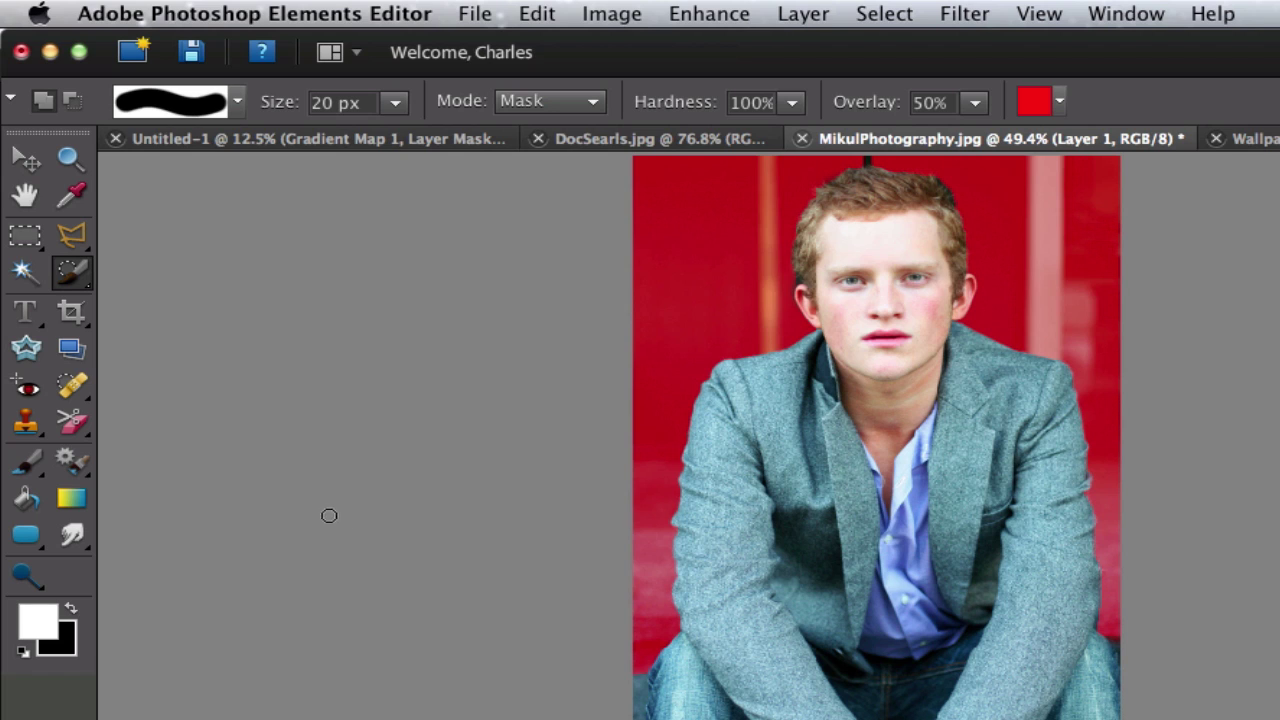
Set the Selection Brush to Subtract and paint the red mask over the strip above the hair.
click(72, 102)
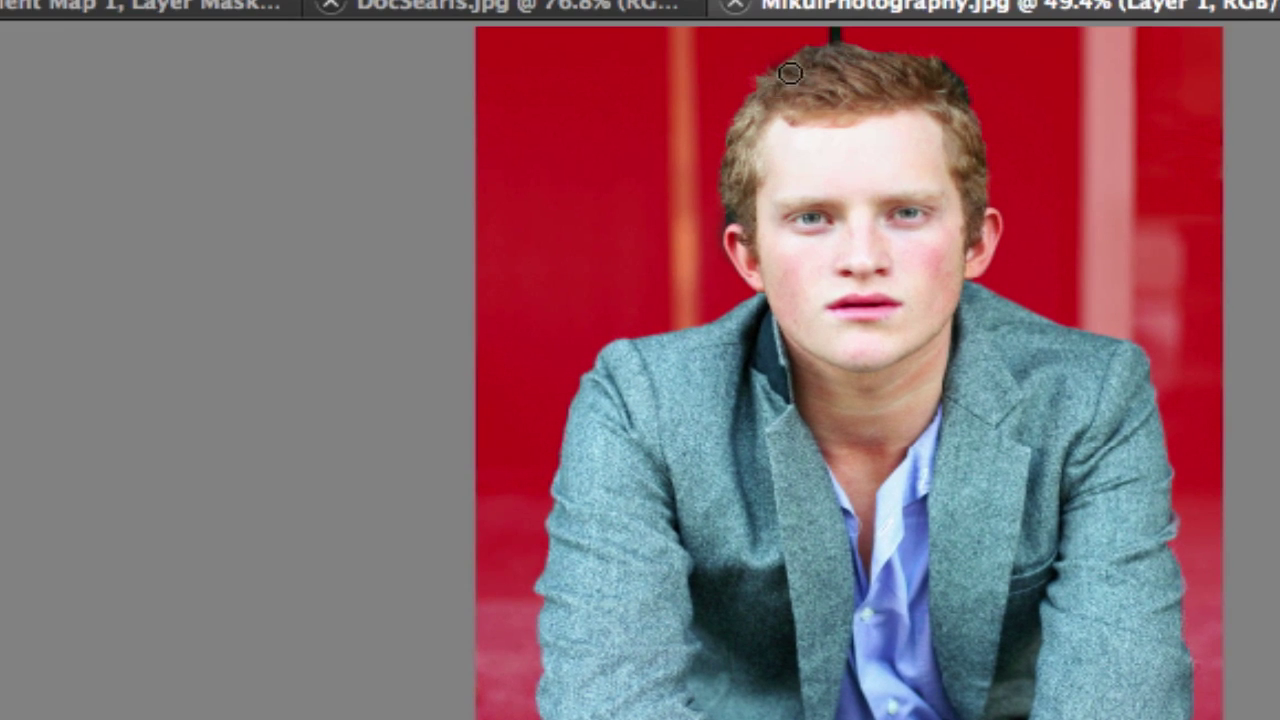
drag(830, 42, 843, 34)
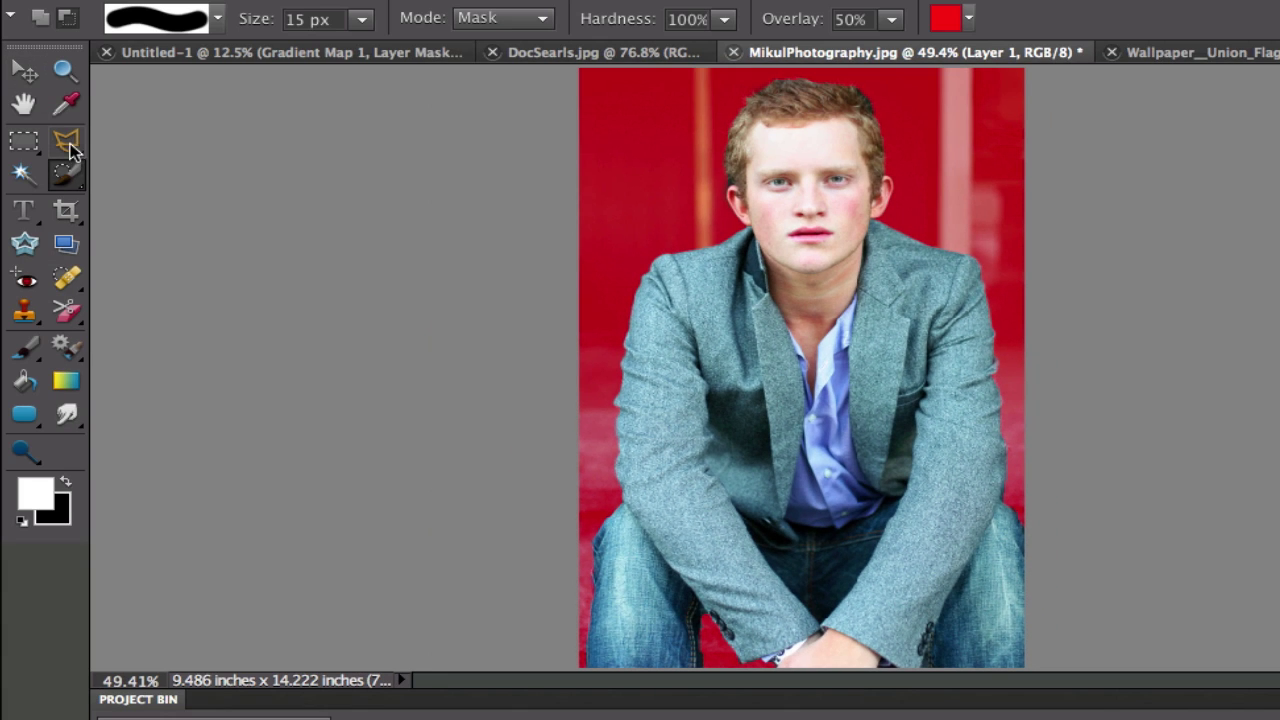
In Refine Edge, preview on white and set Smooth 5, Feather 0, Contract/Expand -8%.
click(63, 183)
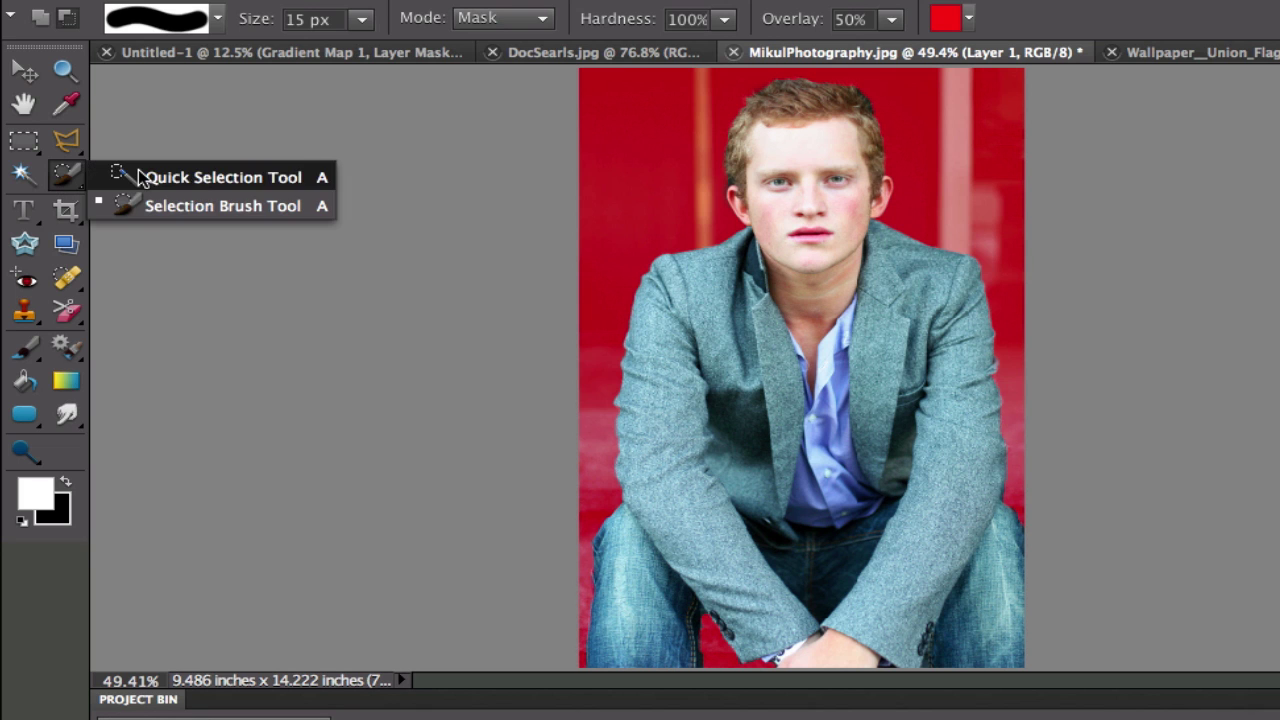
click(138, 172)
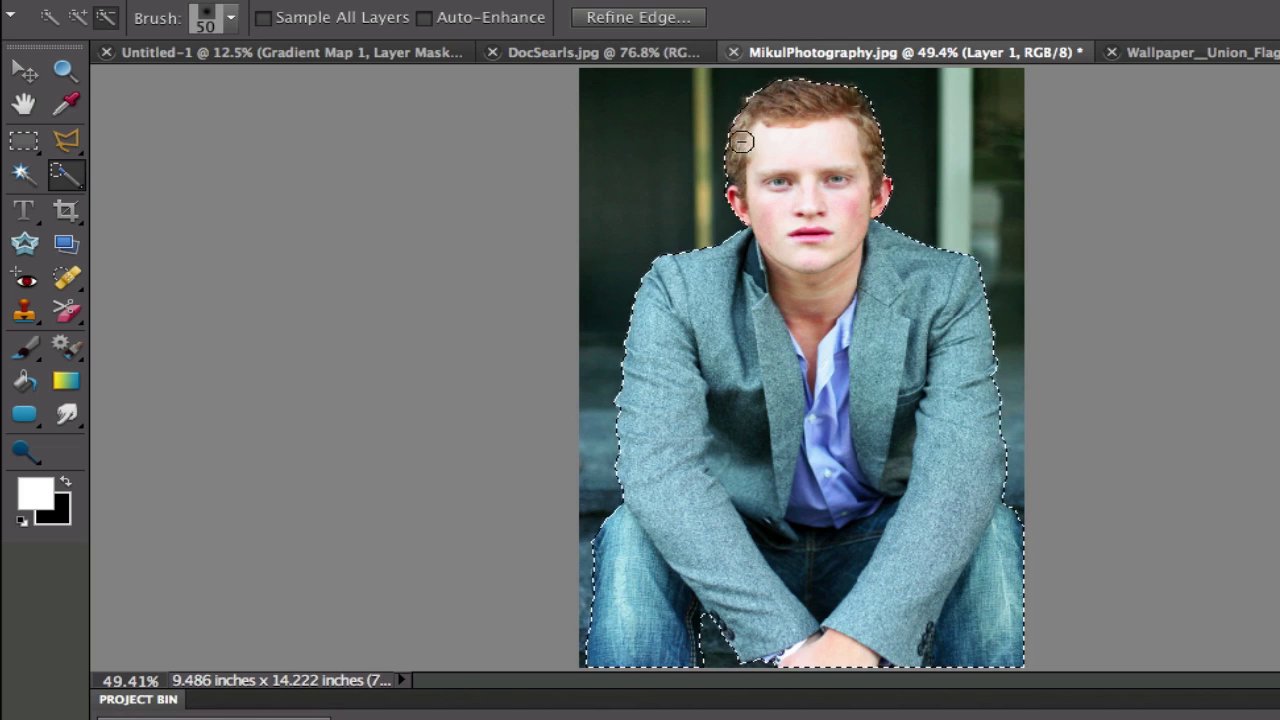
click(645, 20)
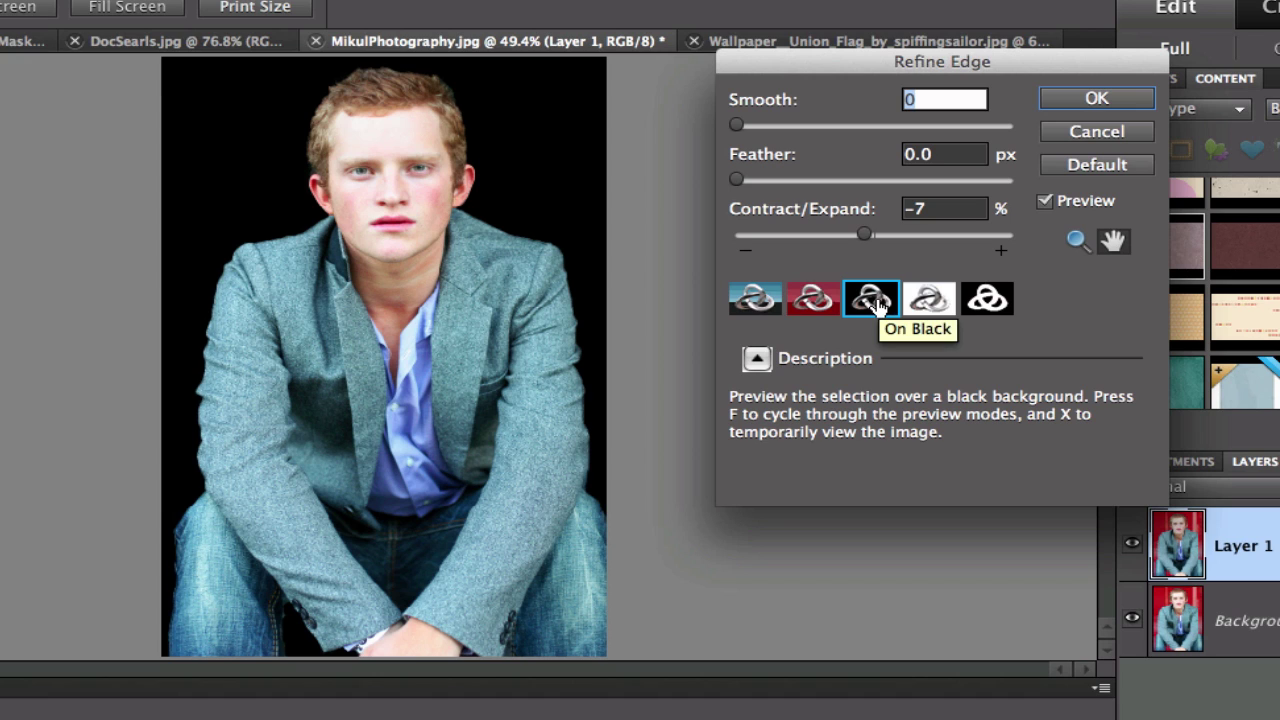
click(925, 305)
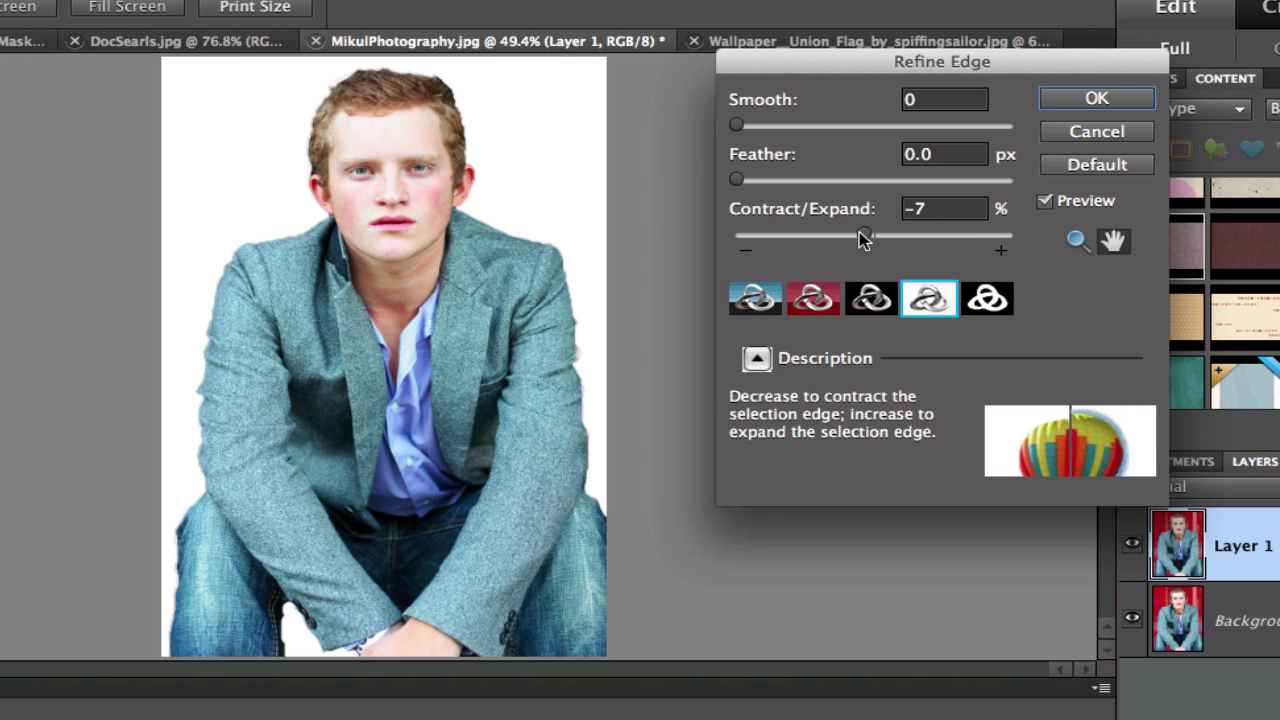
mouse_move(866, 238)
mouse_down()
mouse_move(900, 237)
mouse_move(826, 232)
mouse_move(936, 238)
mouse_move(866, 232)
mouse_up()
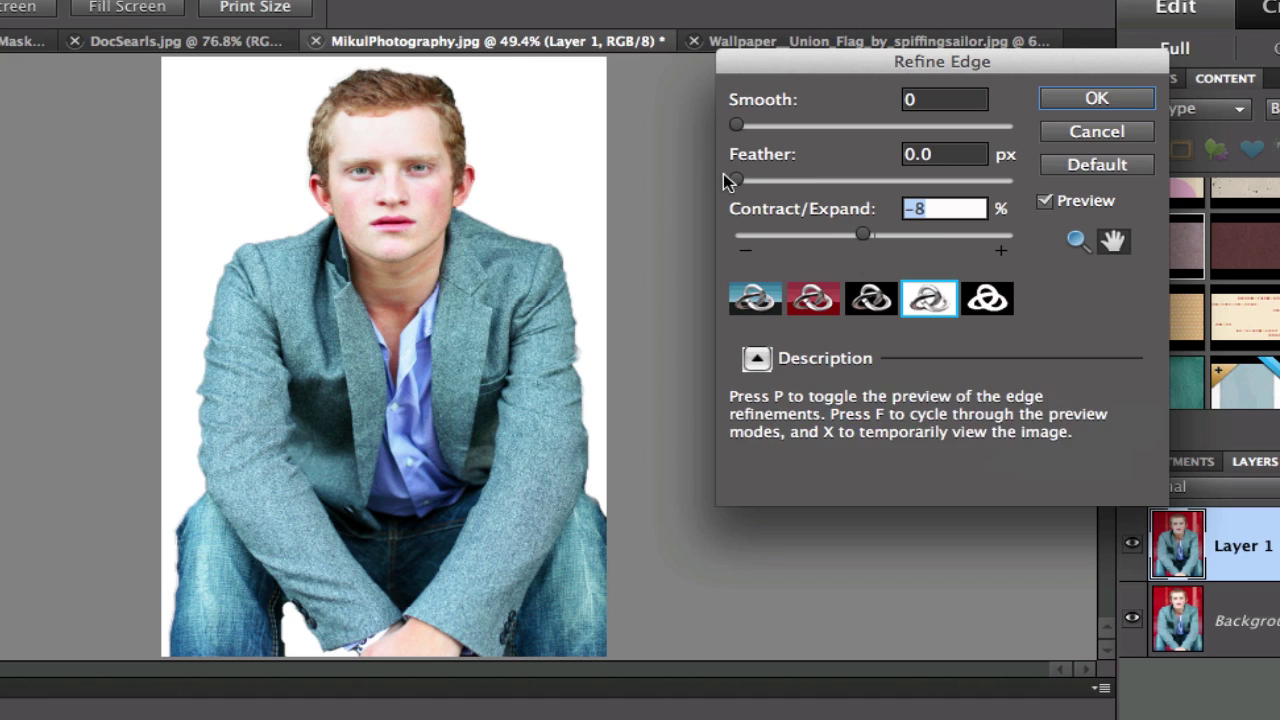
drag(740, 178, 707, 181)
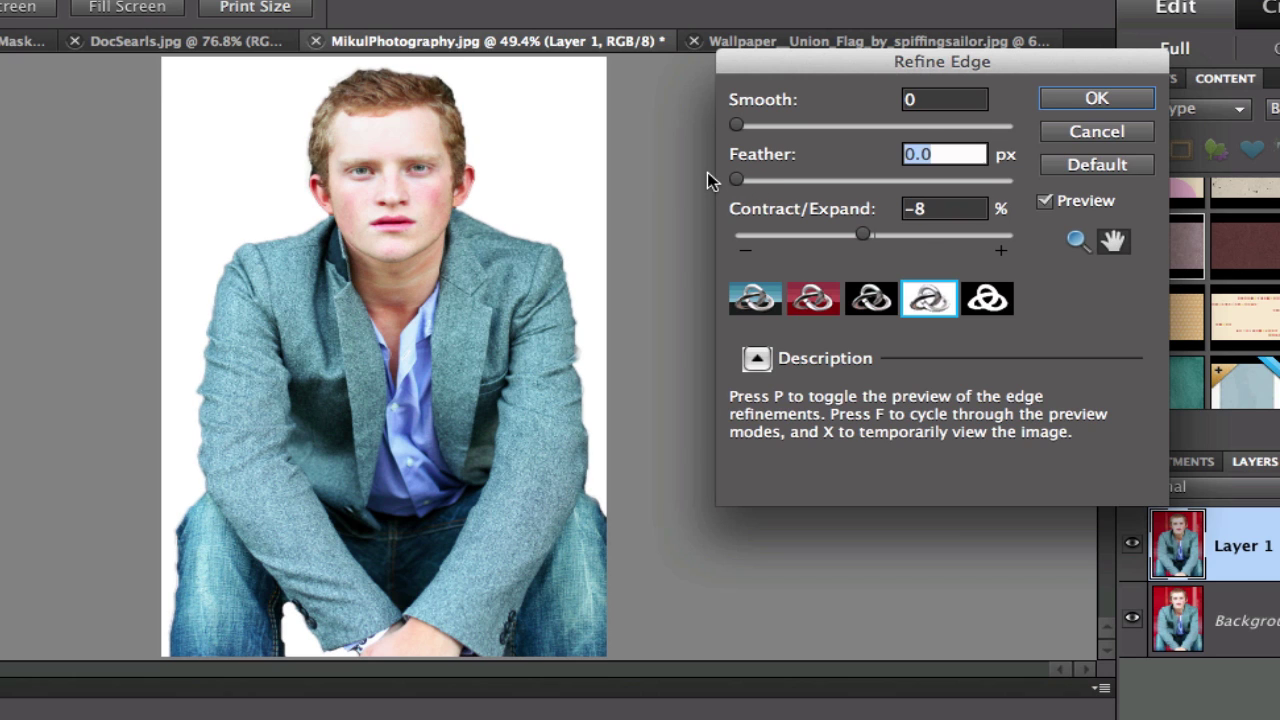
drag(738, 127, 749, 129)
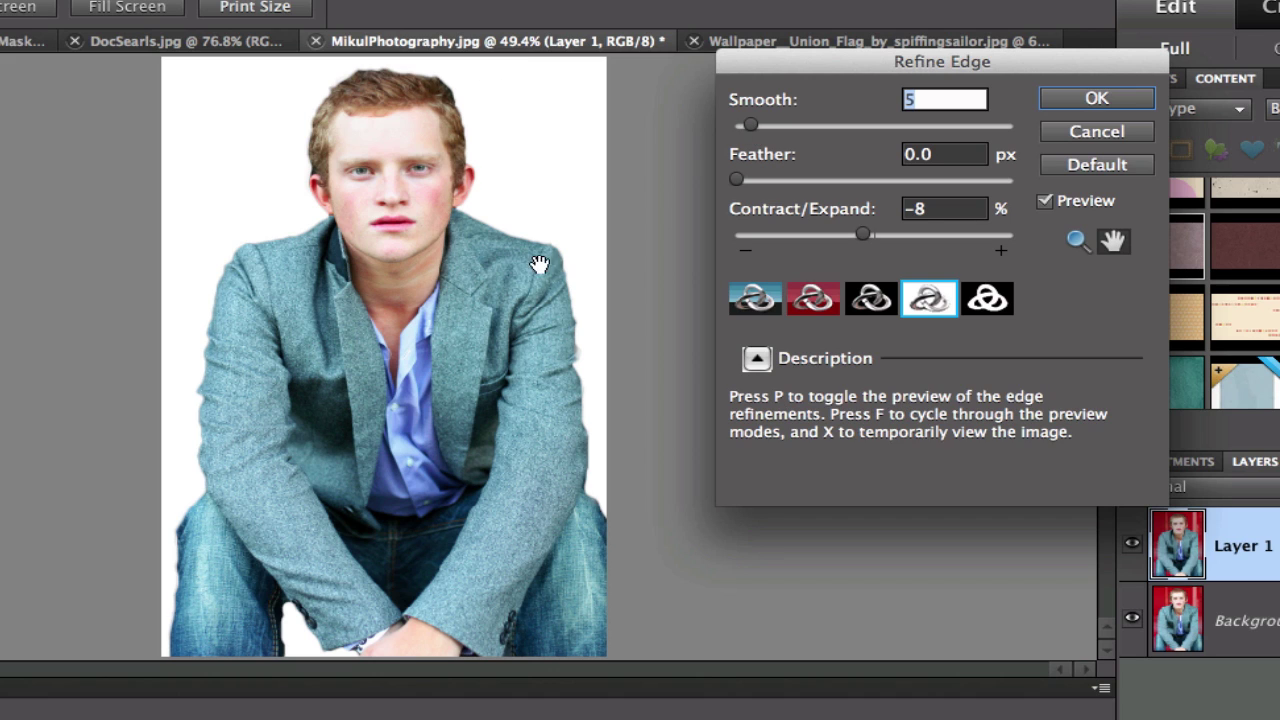
click(1087, 104)
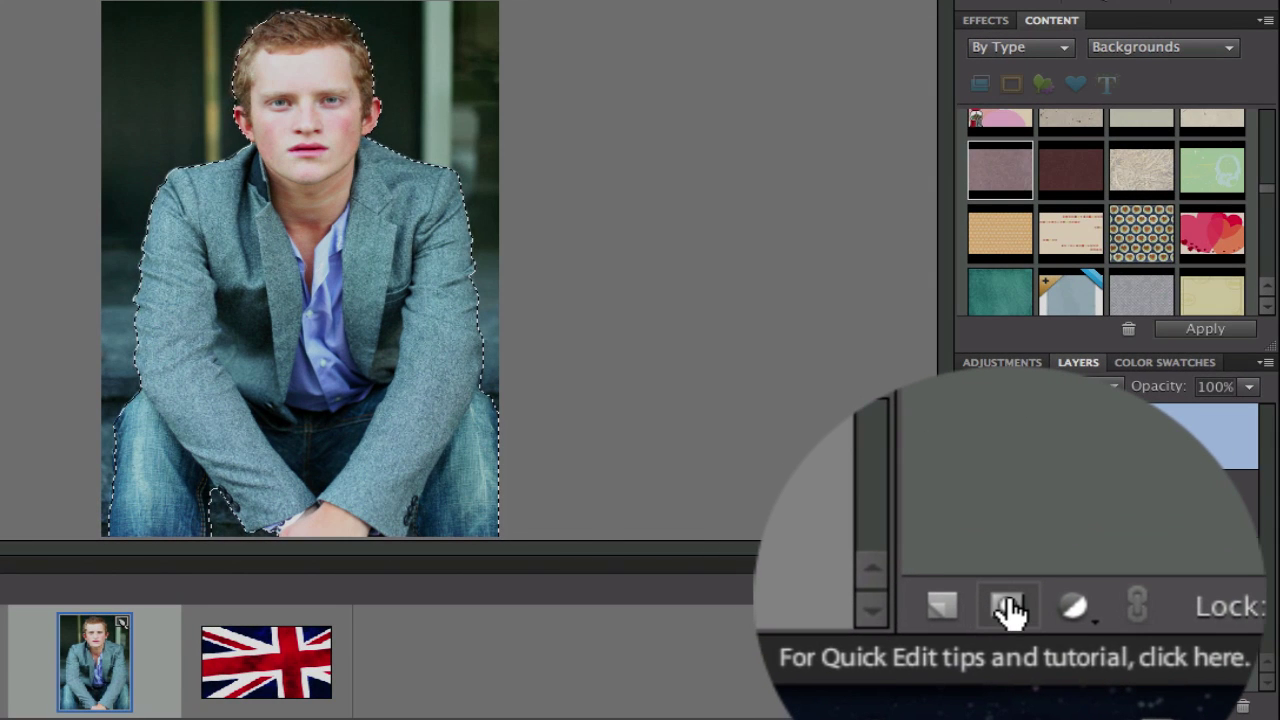
Add a layer mask to Layer 1 from the selection and hide the Background layer.
click(1008, 706)
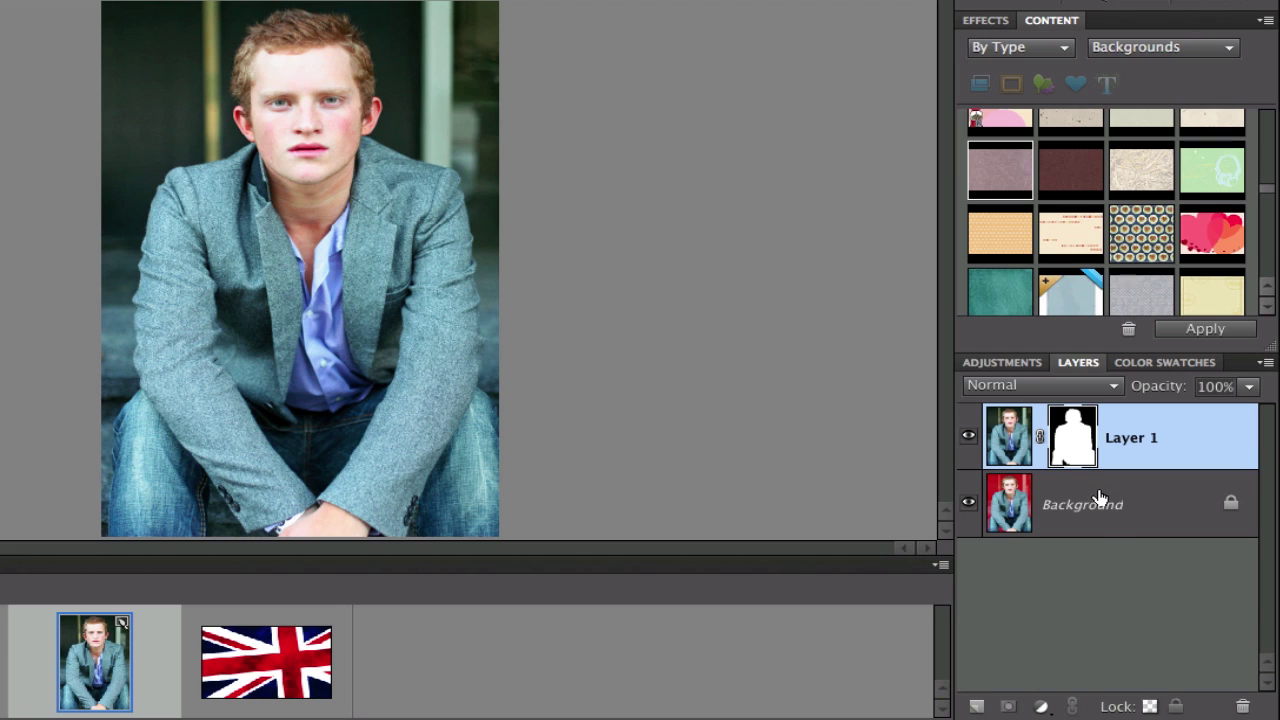
click(968, 503)
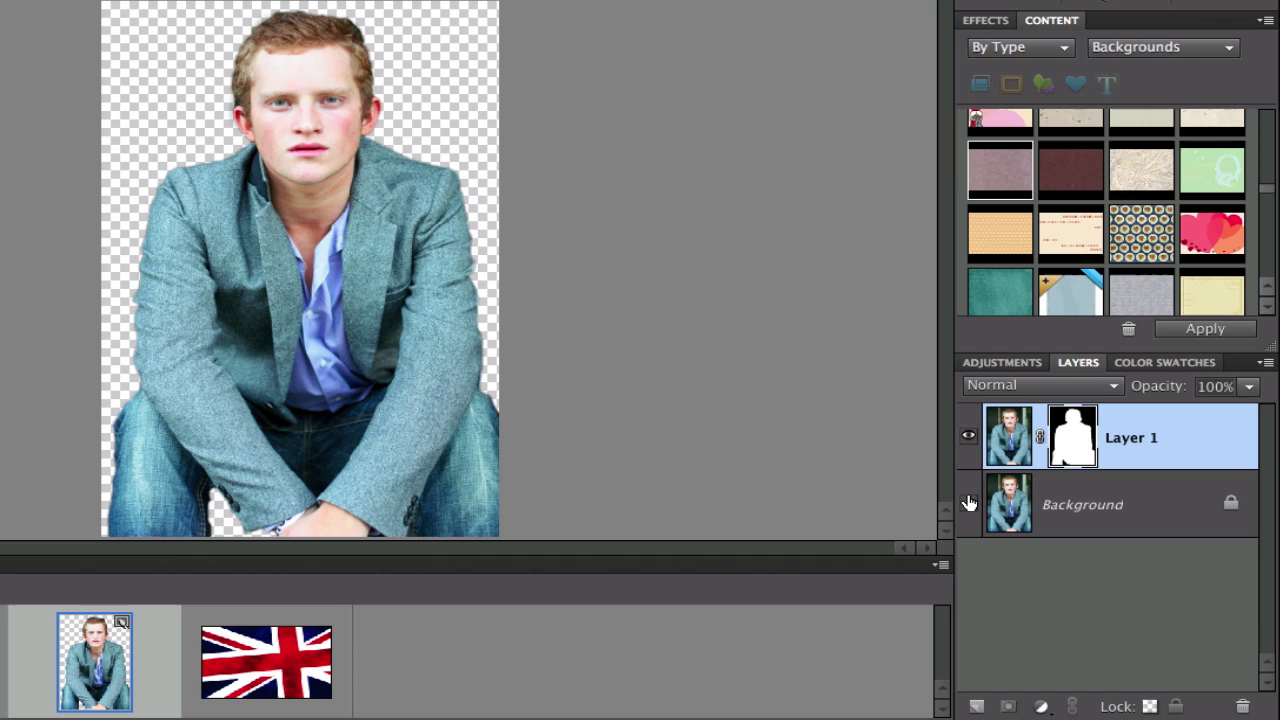
Bring the Union flag image from the Project Bin into the portrait and position it over the photo.
click(253, 669)
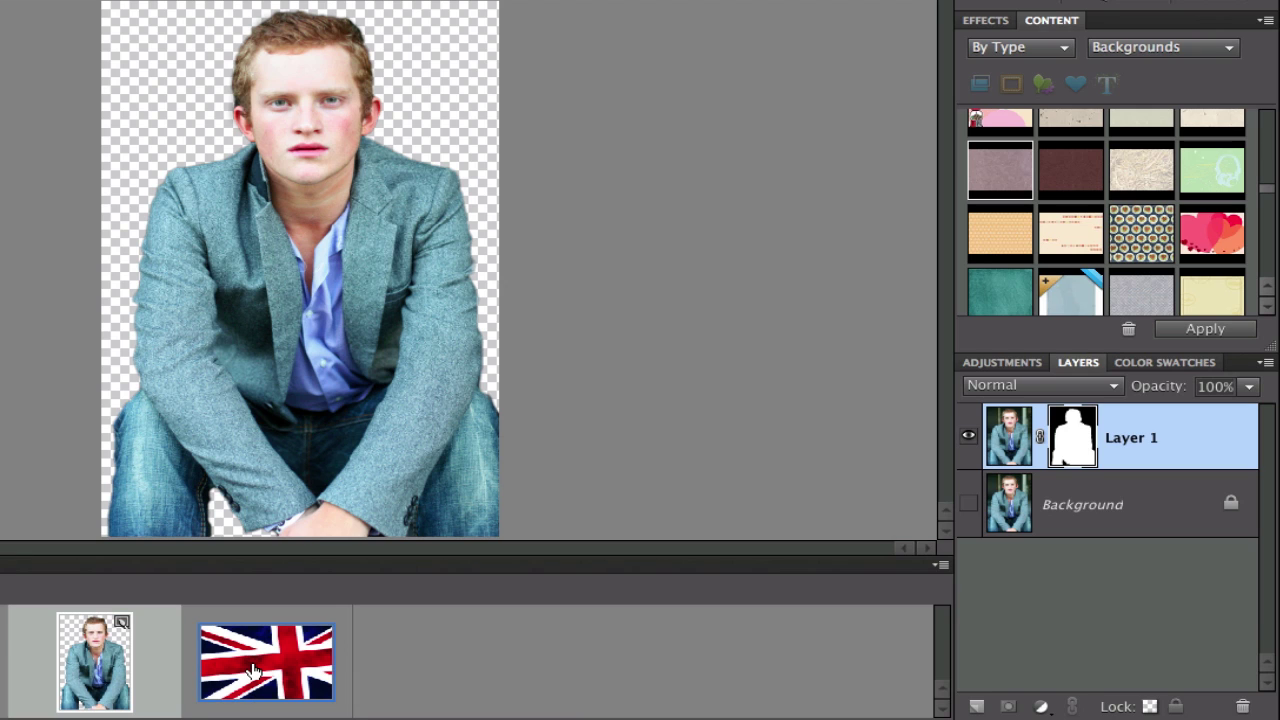
drag(253, 669, 251, 368)
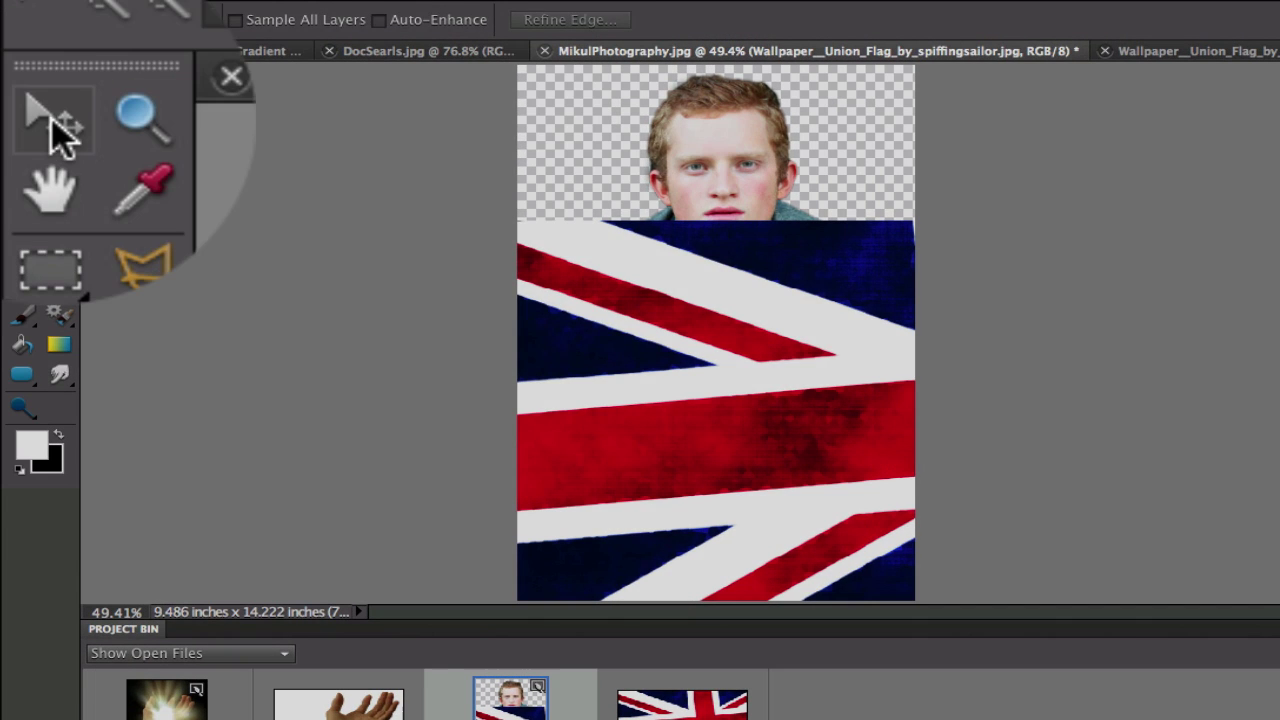
click(22, 66)
drag(663, 349, 451, 175)
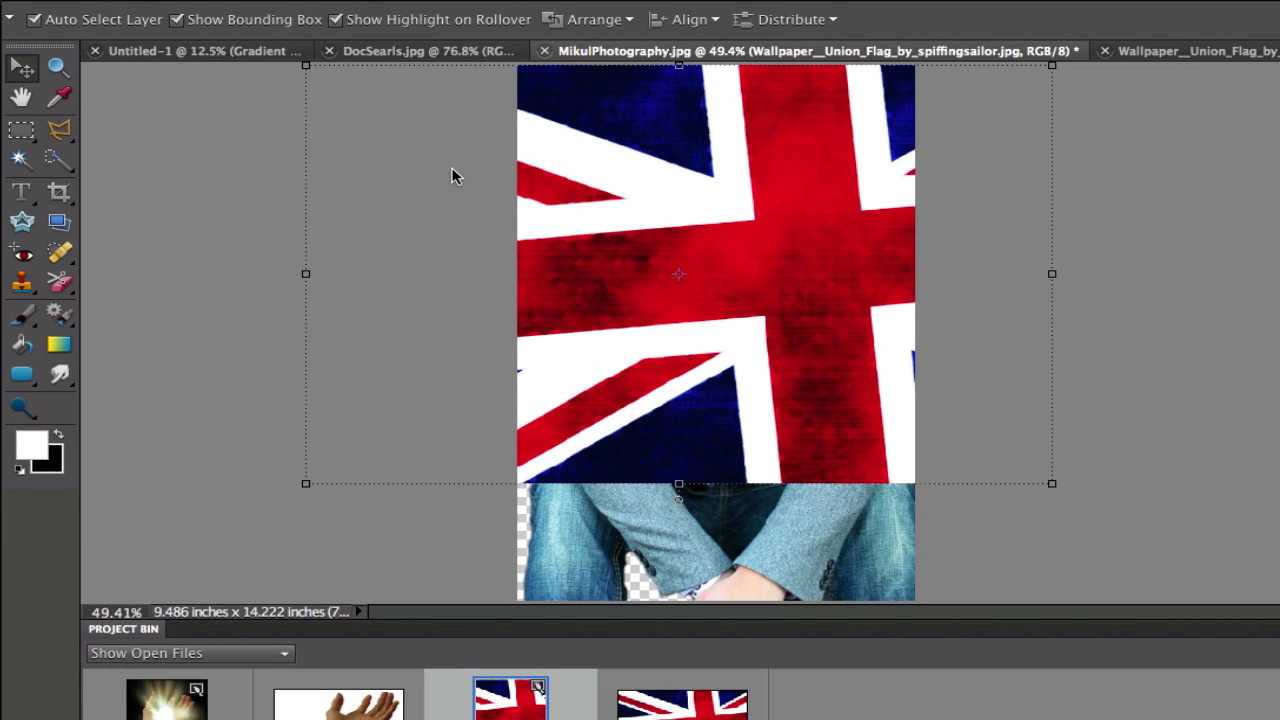
Enlarge the flag layer to 132.8%, shift it left, and apply the transform.
click(1051, 484)
drag(1051, 484, 1260, 642)
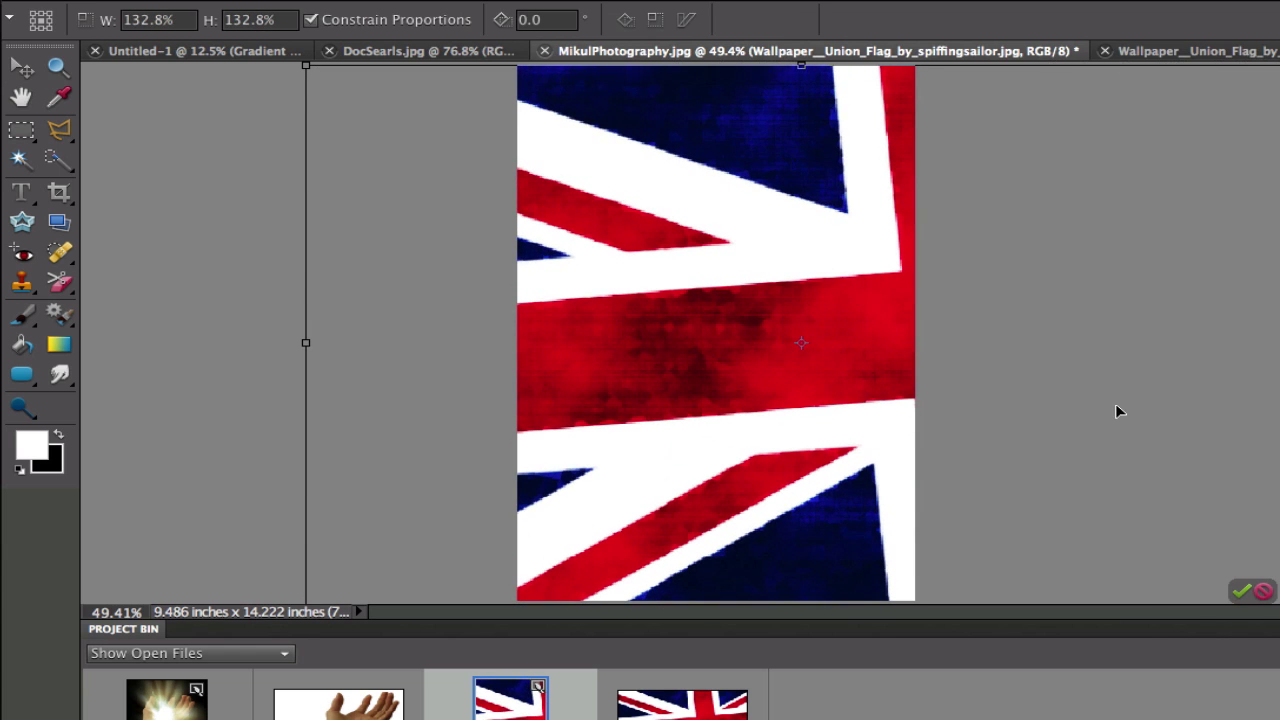
drag(1115, 403, 860, 413)
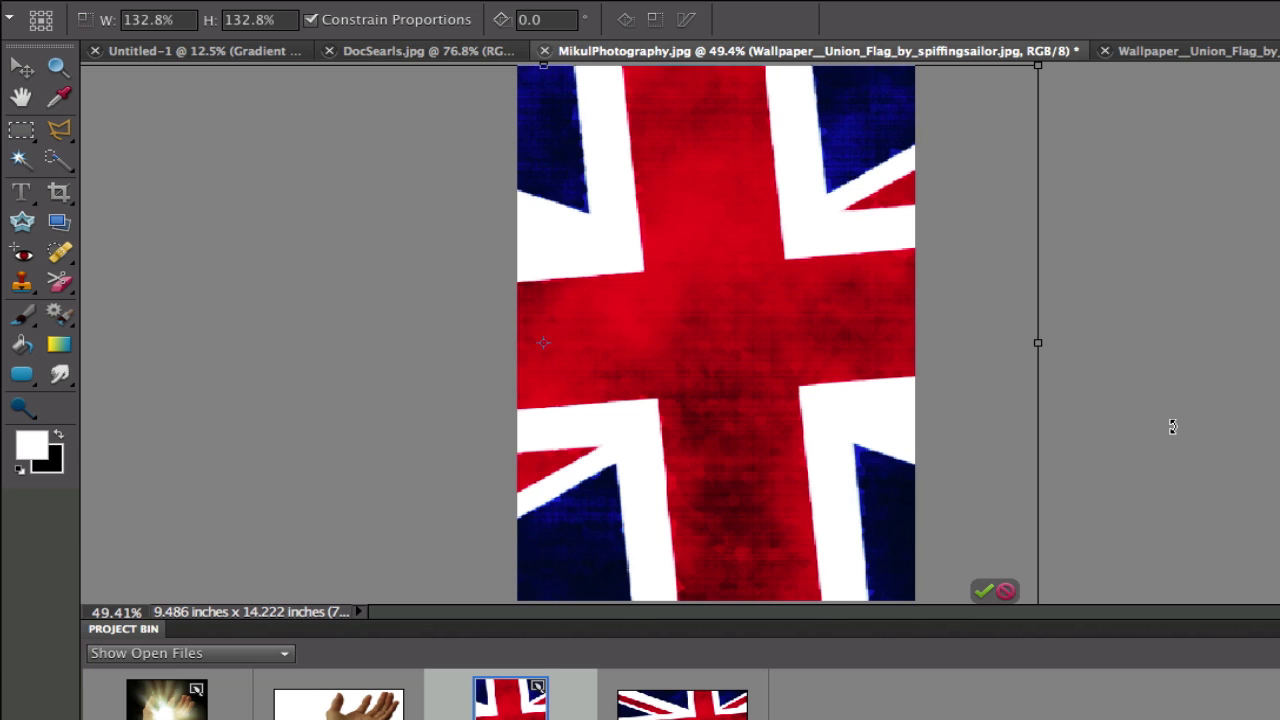
key(Return)
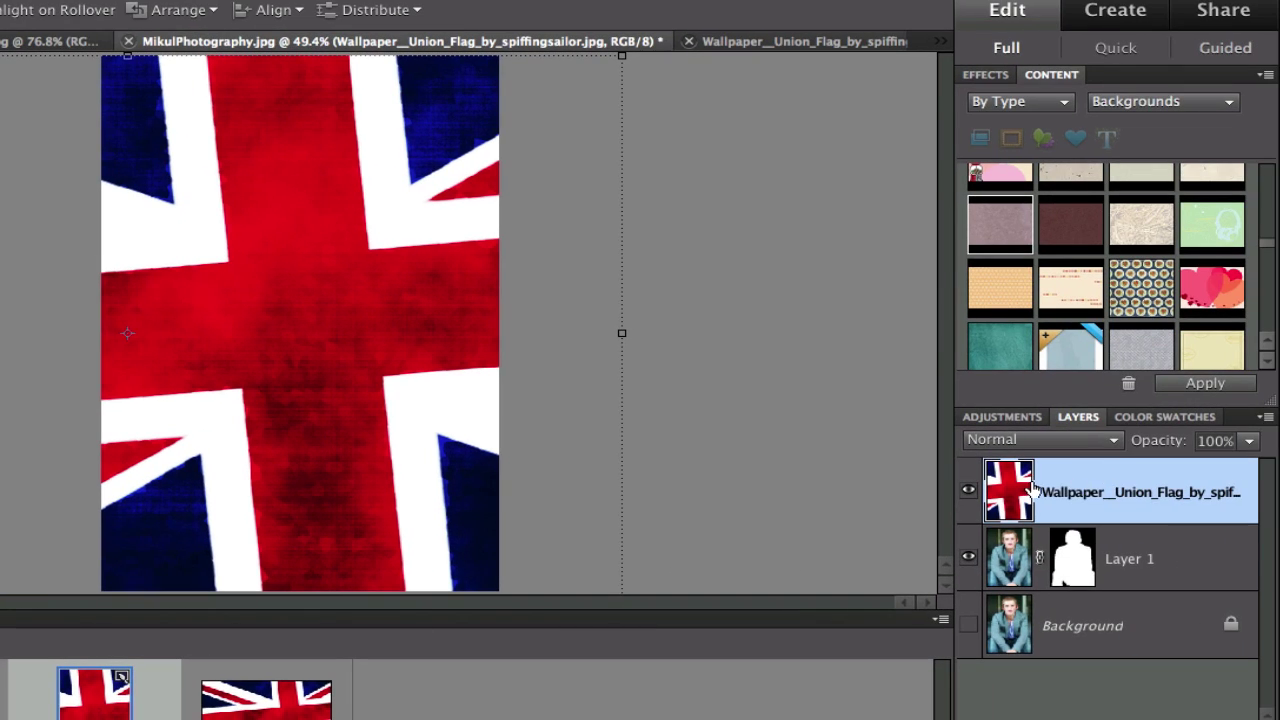
Drag the Union flag layer below Layer 1 in the Layers panel.
drag(1107, 491, 1131, 583)
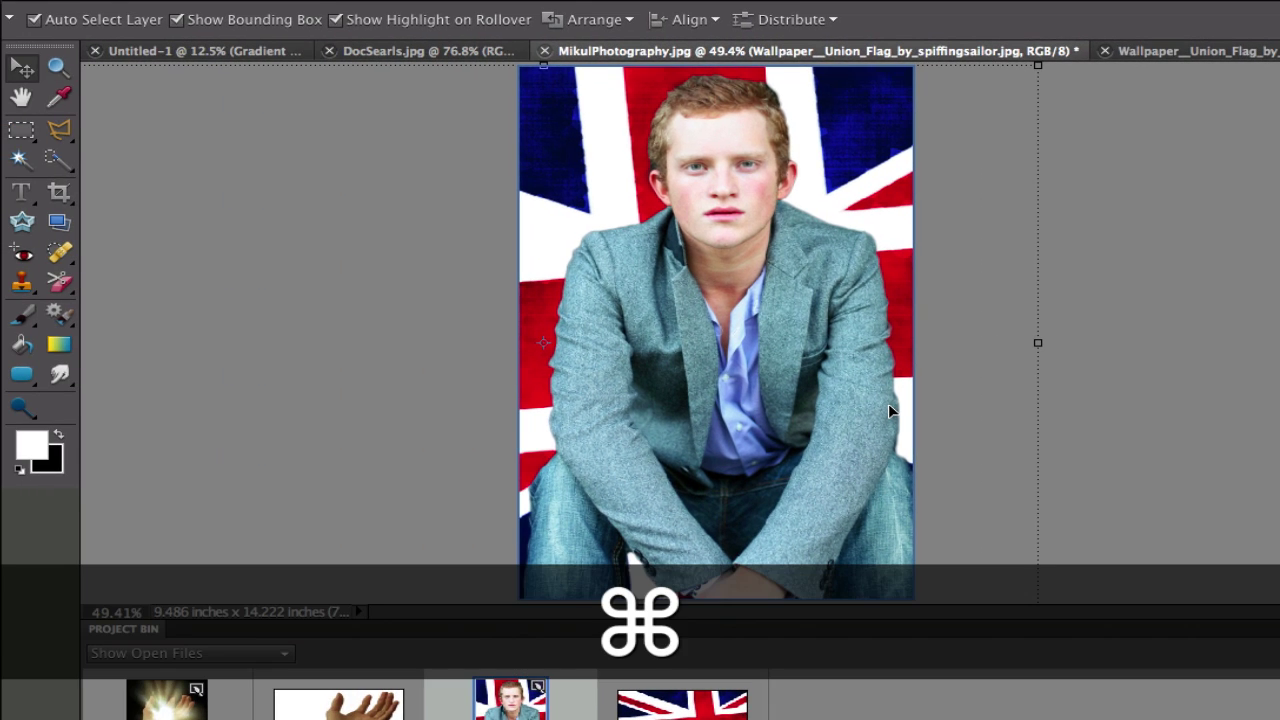
Zoom to 200% and scroll to the jacket's right sleeve edge.
key(super+equal)
key(super+equal)
key(super+equal)
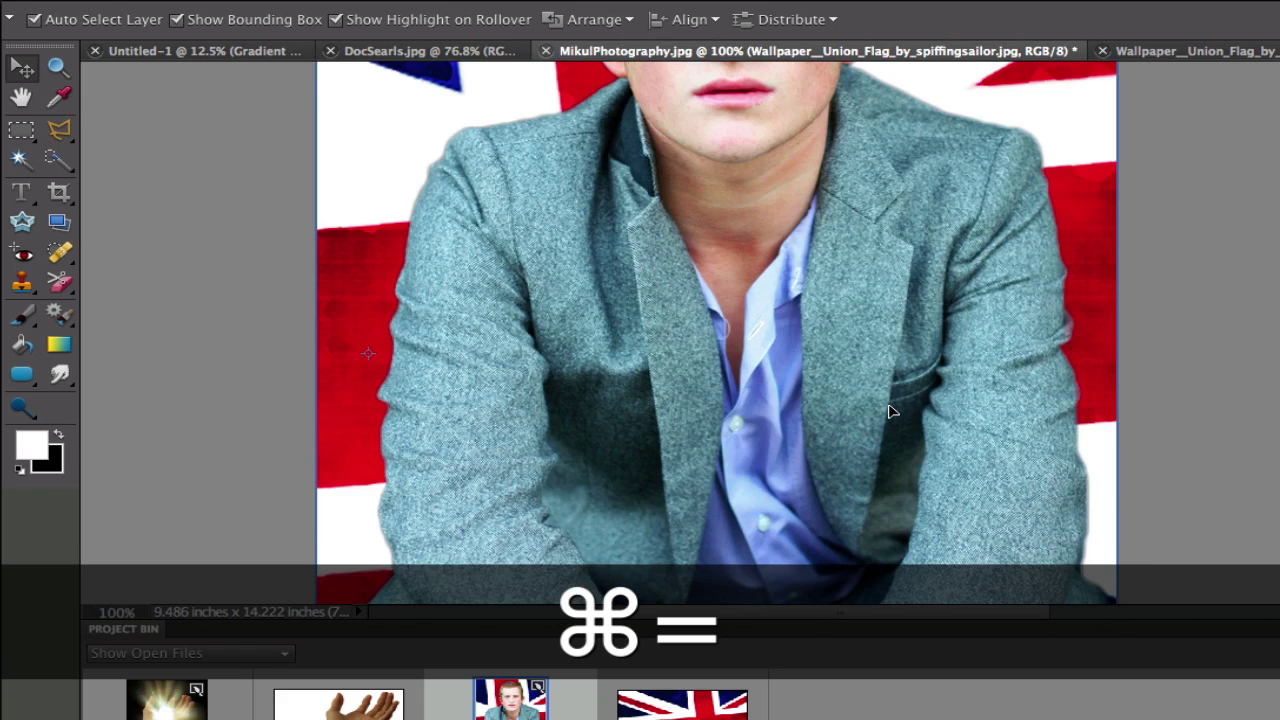
key(super+equal)
scroll(926, 336, right, 3)
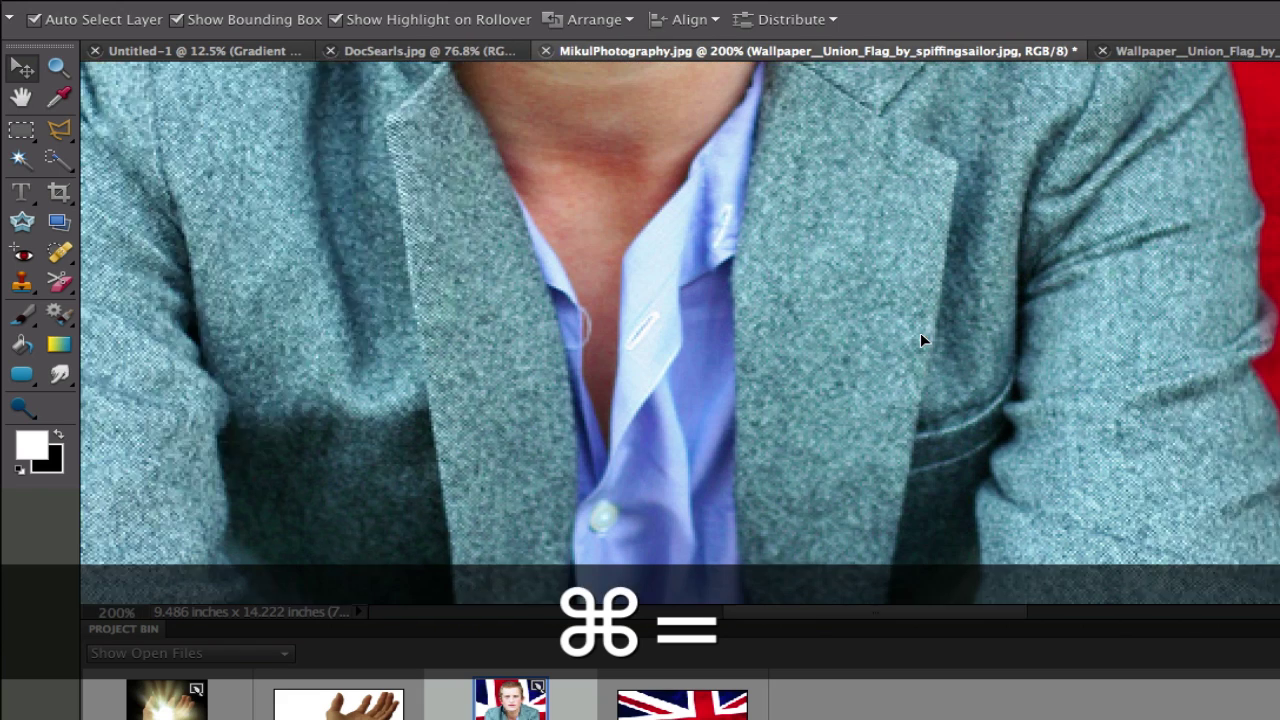
scroll(920, 340, right, 5)
scroll(920, 340, down, 2)
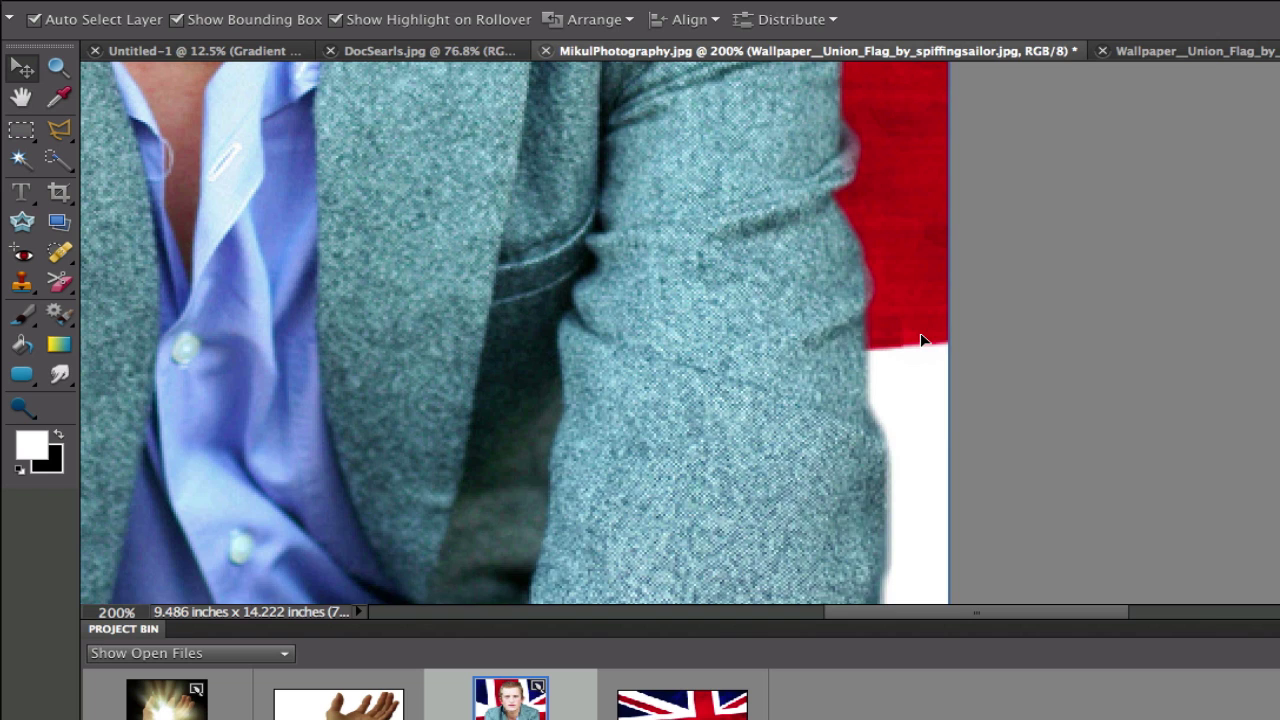
scroll(922, 340, up, 2)
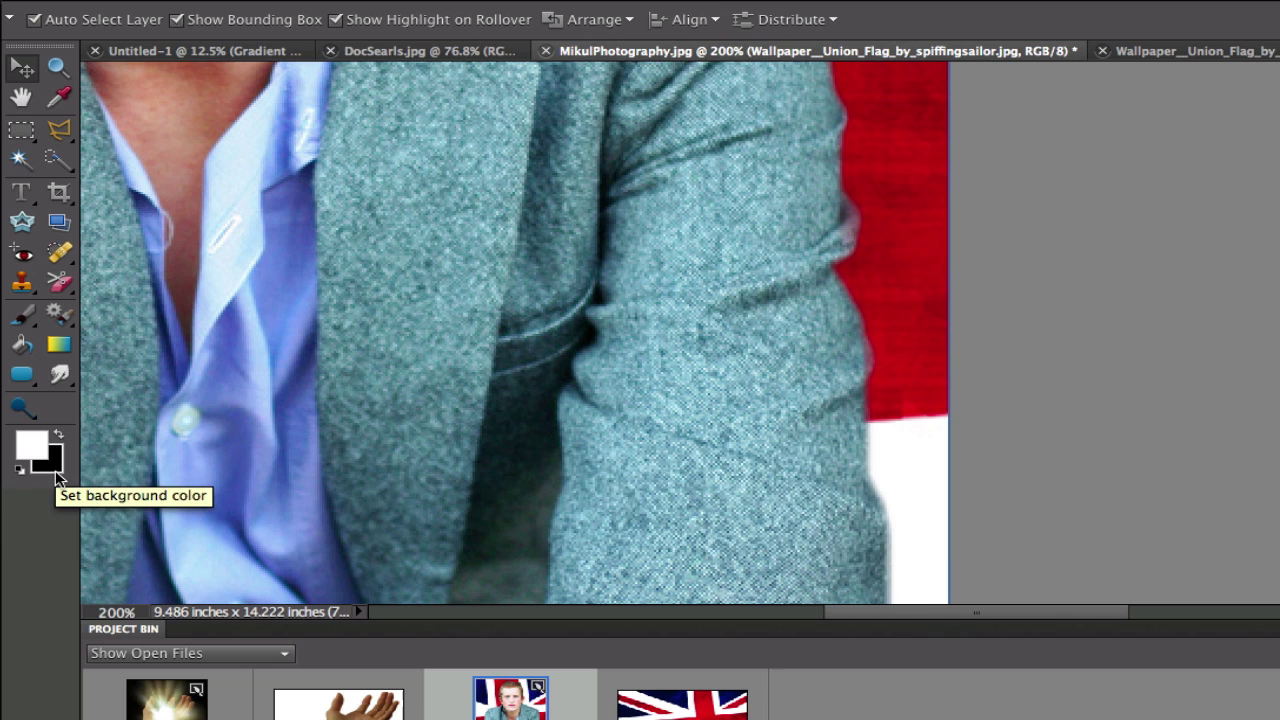
Reset the colours to black and white, with white as the foreground colour.
key(d)
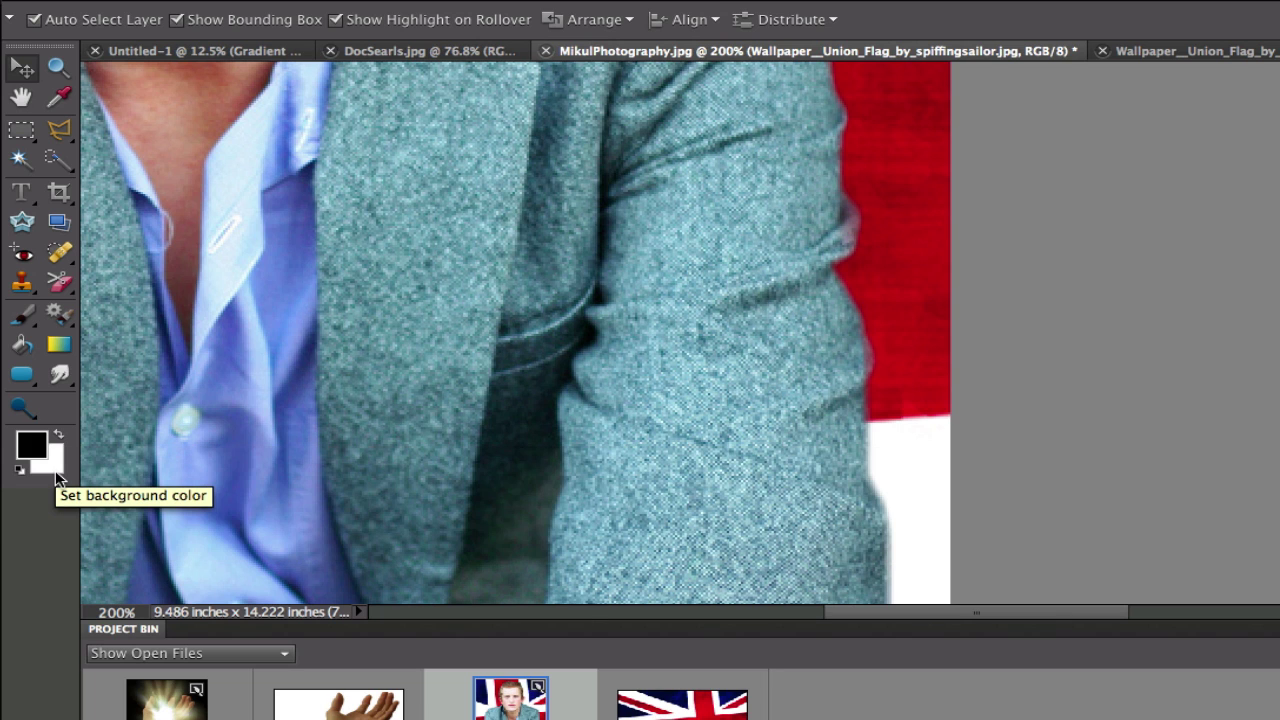
key(x)
key(x)
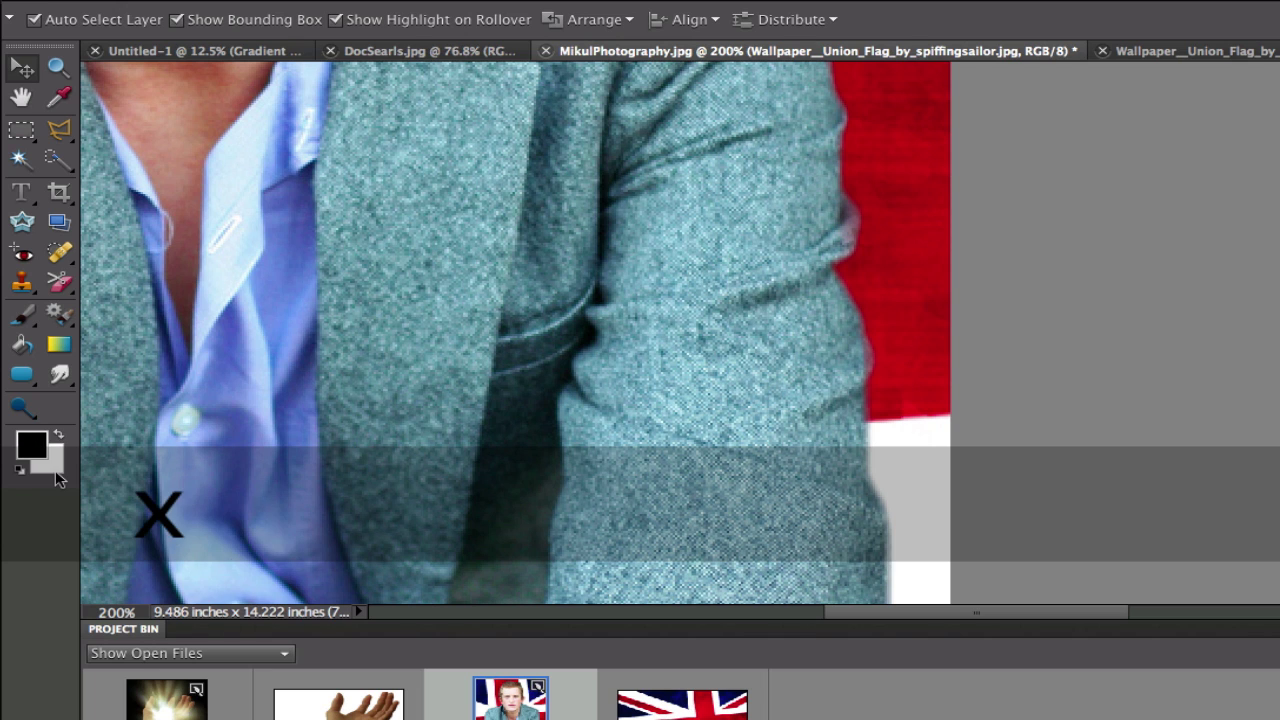
key(x)
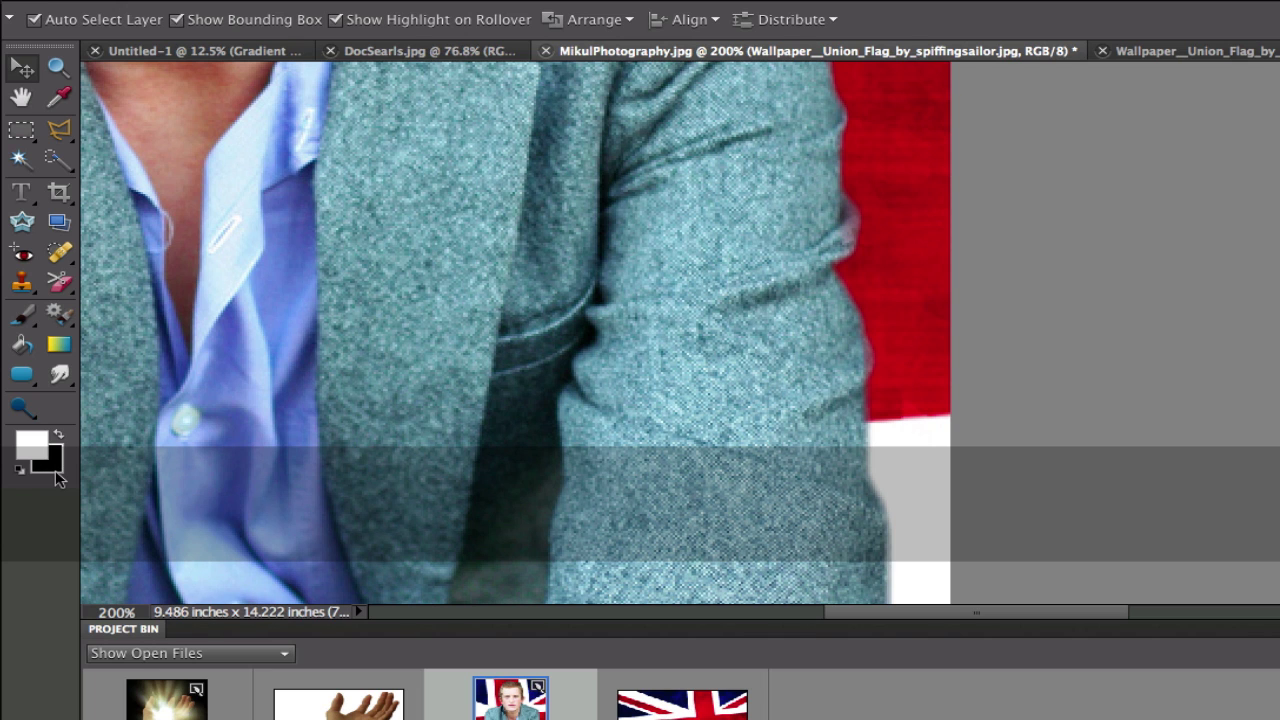
Select the Brush tool with the 19 px round brush preset.
click(24, 317)
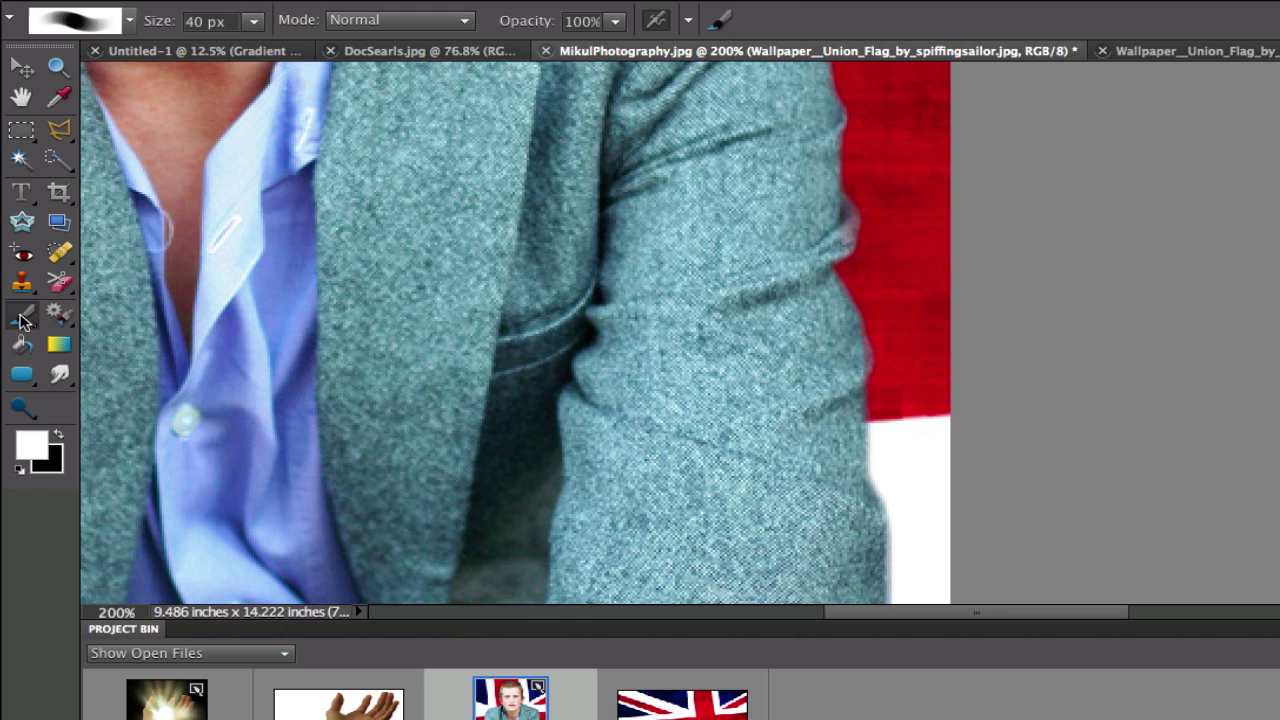
click(129, 20)
click(310, 232)
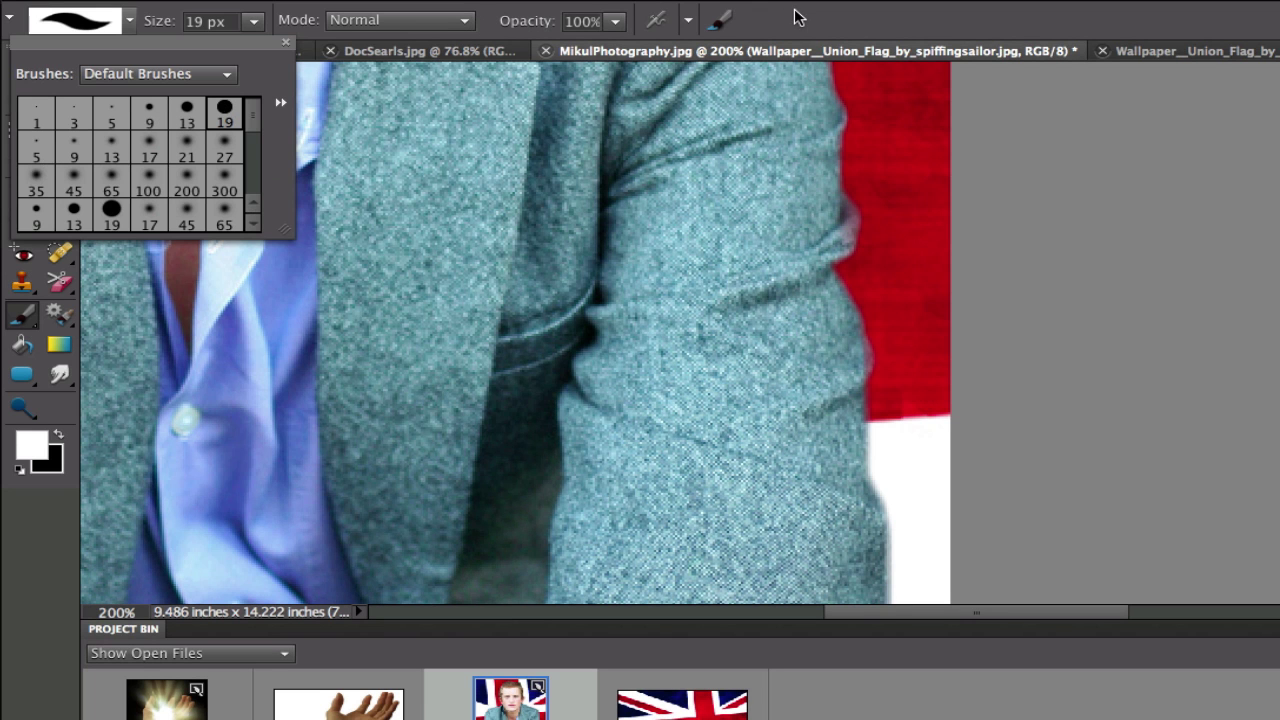
click(800, 18)
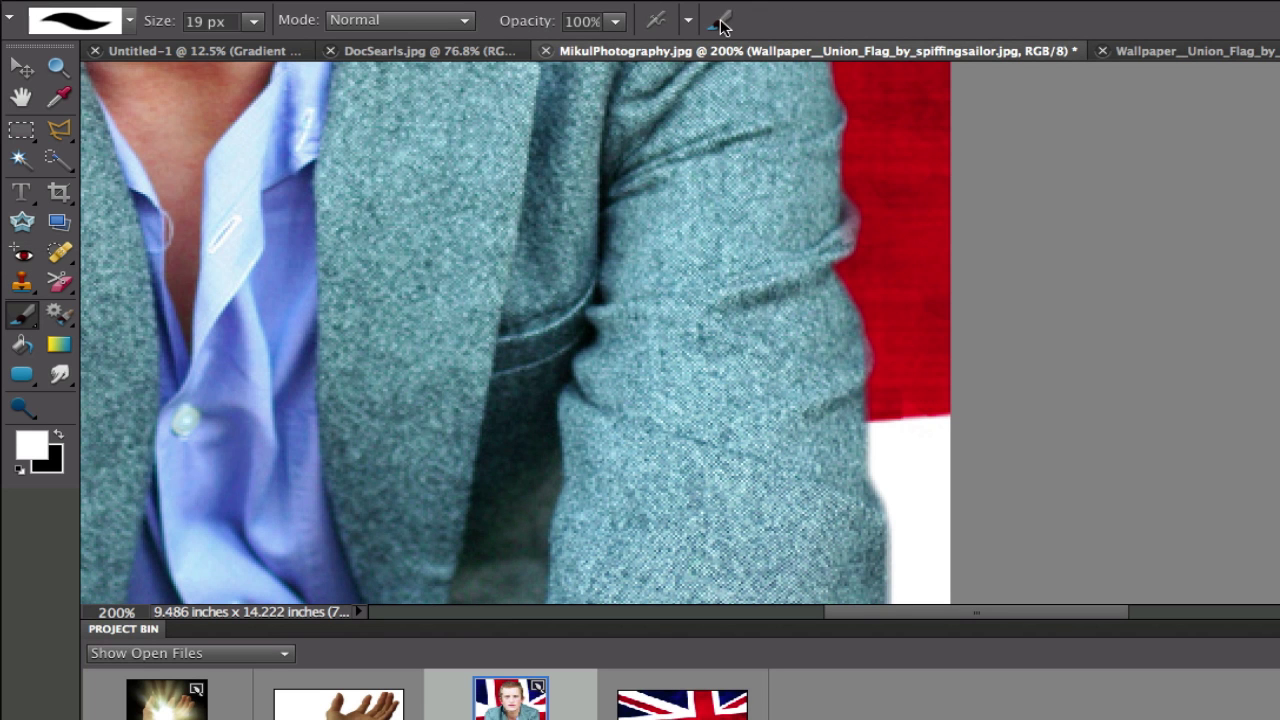
Reduce brush spacing to 1% and target Layer 1's mask for painting.
click(723, 21)
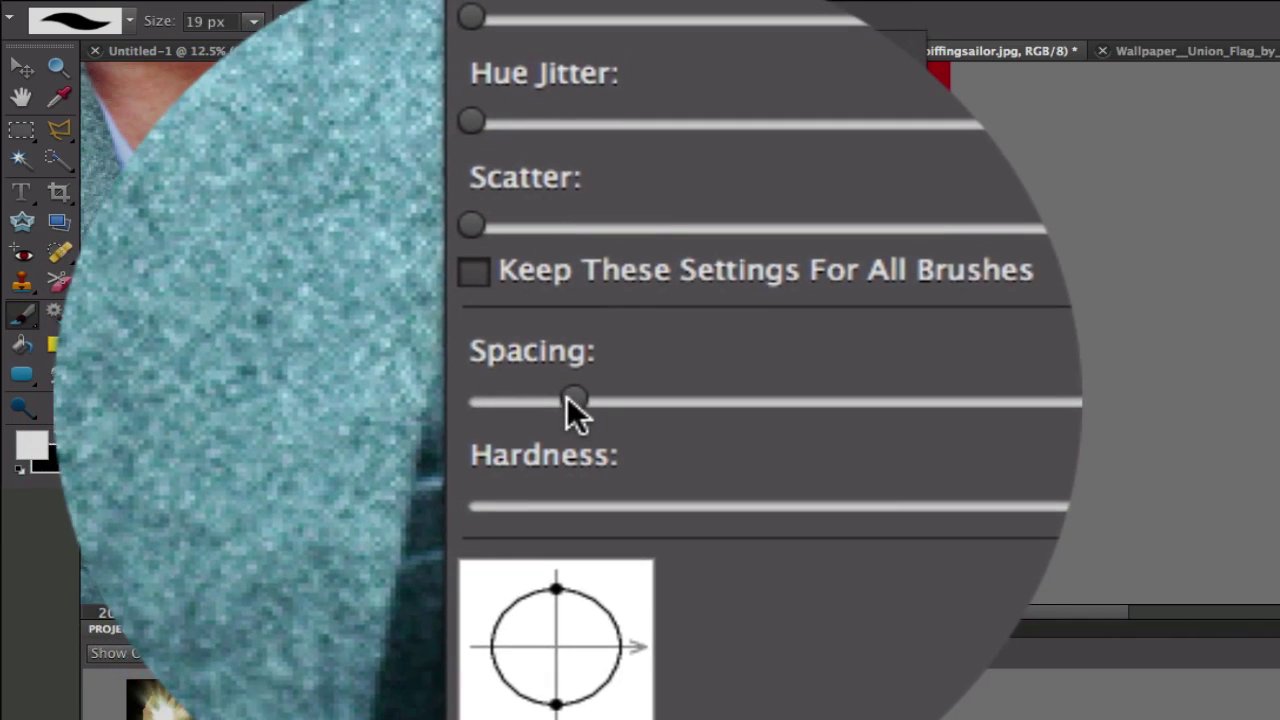
drag(567, 396, 514, 397)
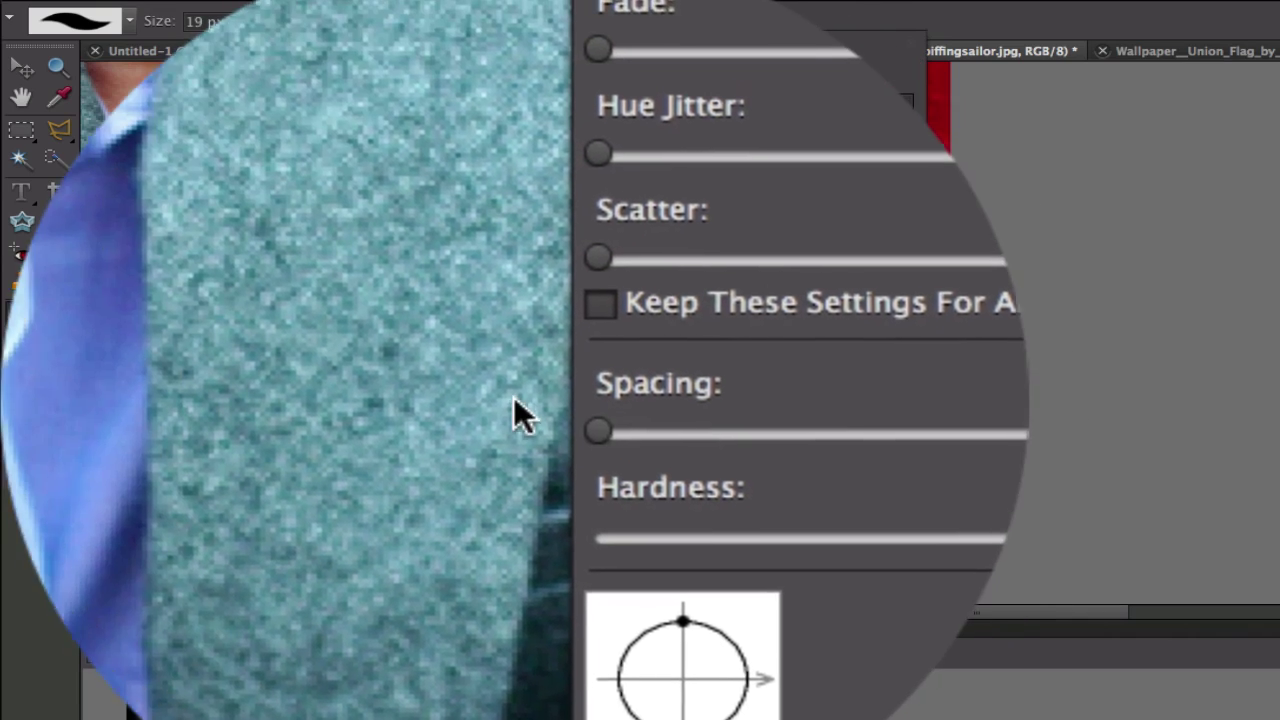
click(967, 22)
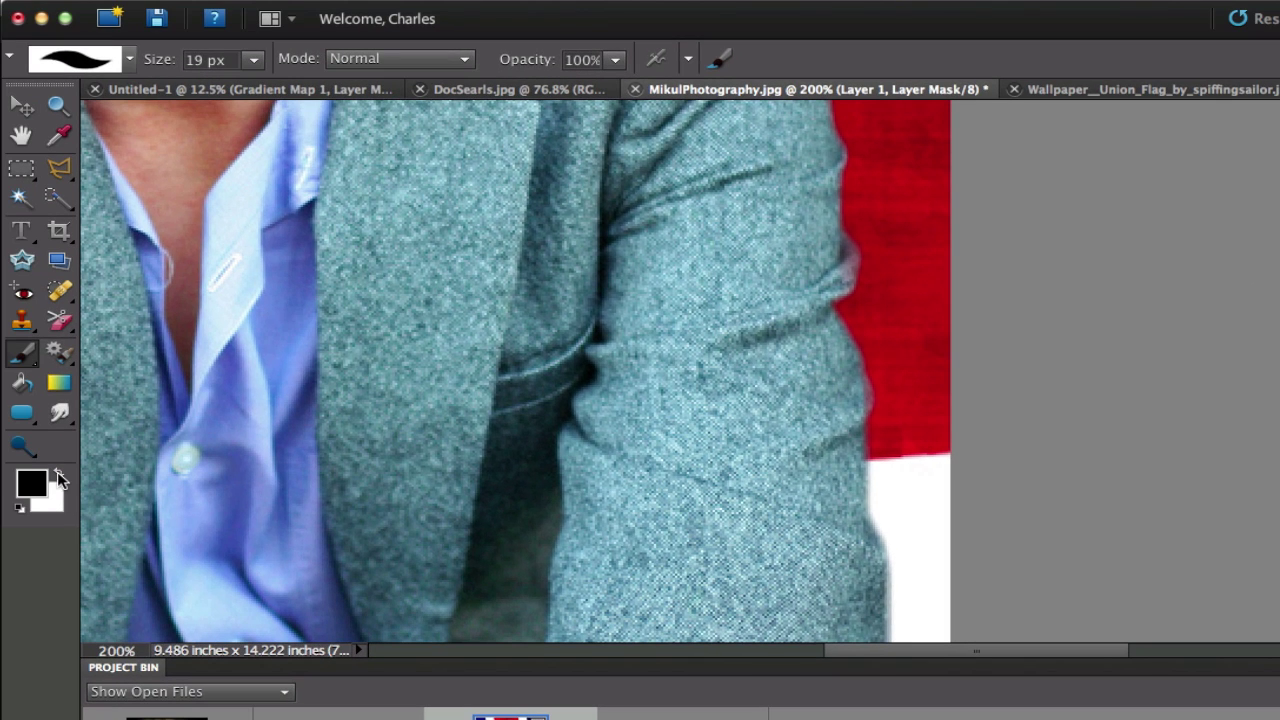
Switch the foreground to white and paint the jacket sleeve edge back onto Layer 1's mask.
click(59, 477)
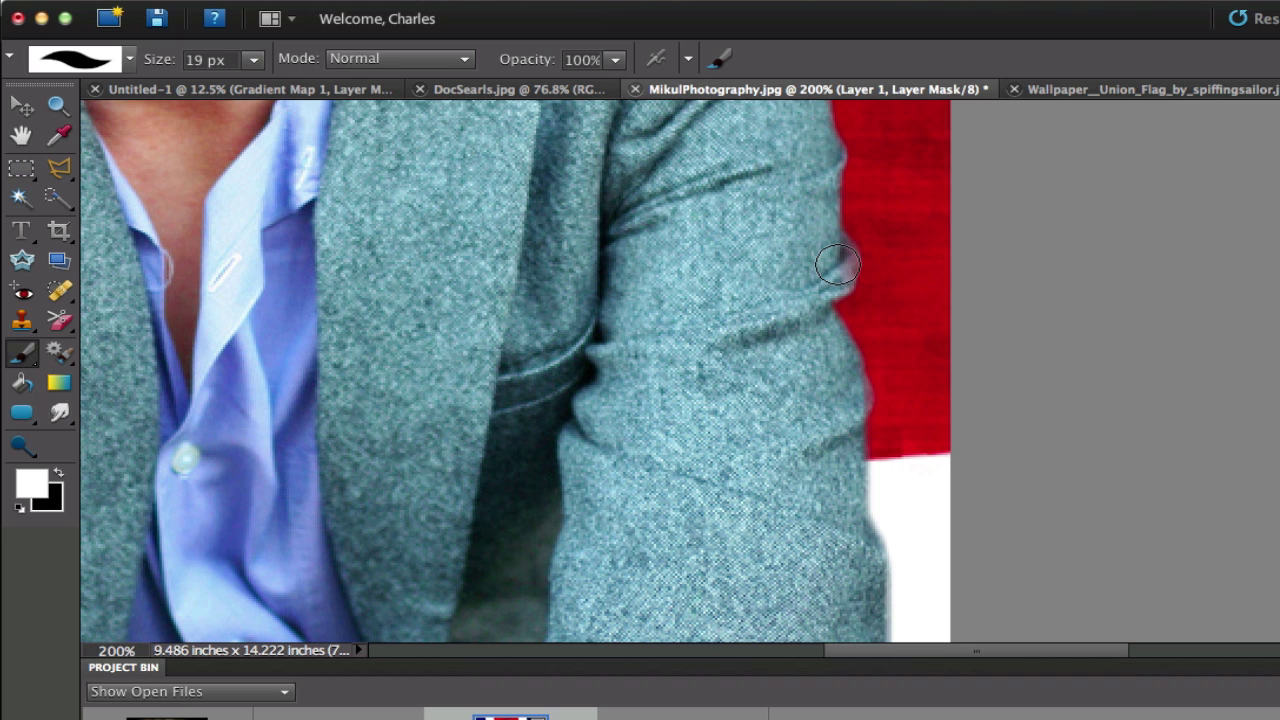
mouse_move(838, 264)
mouse_down()
mouse_move(827, 245)
mouse_move(810, 287)
mouse_move(840, 348)
mouse_move(841, 416)
mouse_up()
scroll(841, 416, up, 8)
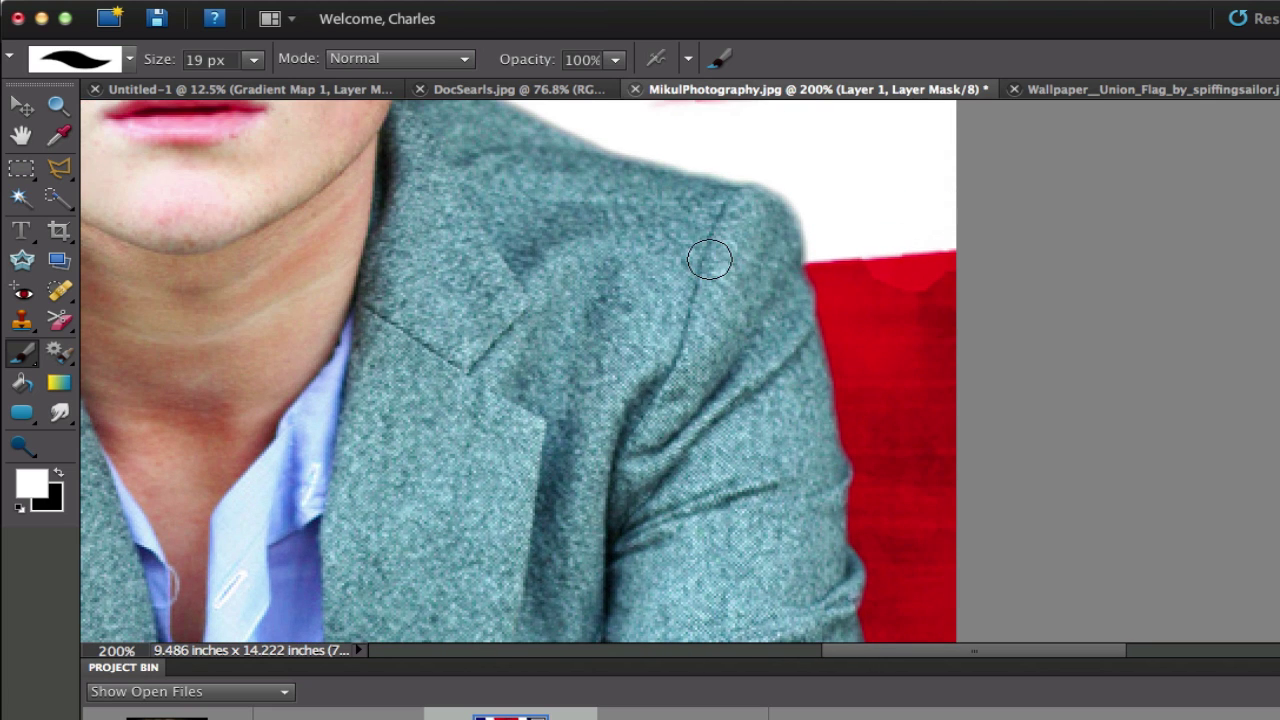
scroll(709, 258, up, 6)
scroll(709, 258, up, 7)
scroll(709, 258, left, 10)
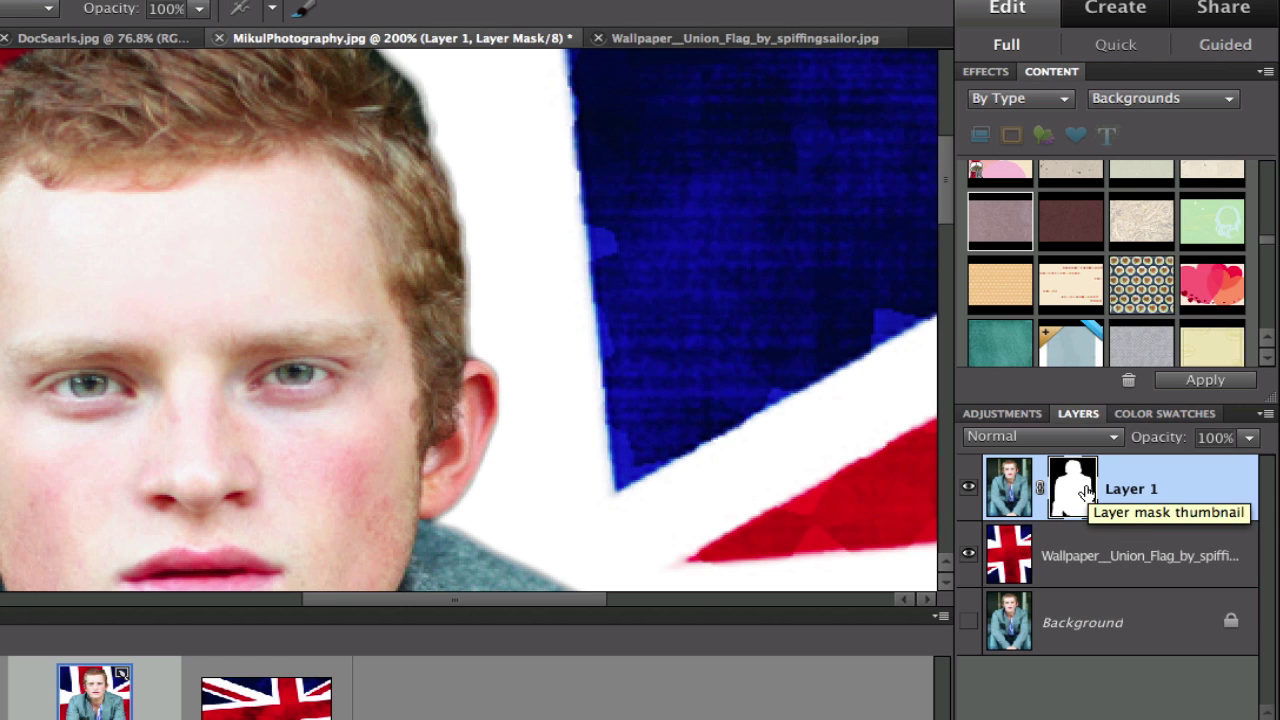
scroll(745, 400, down, 10)
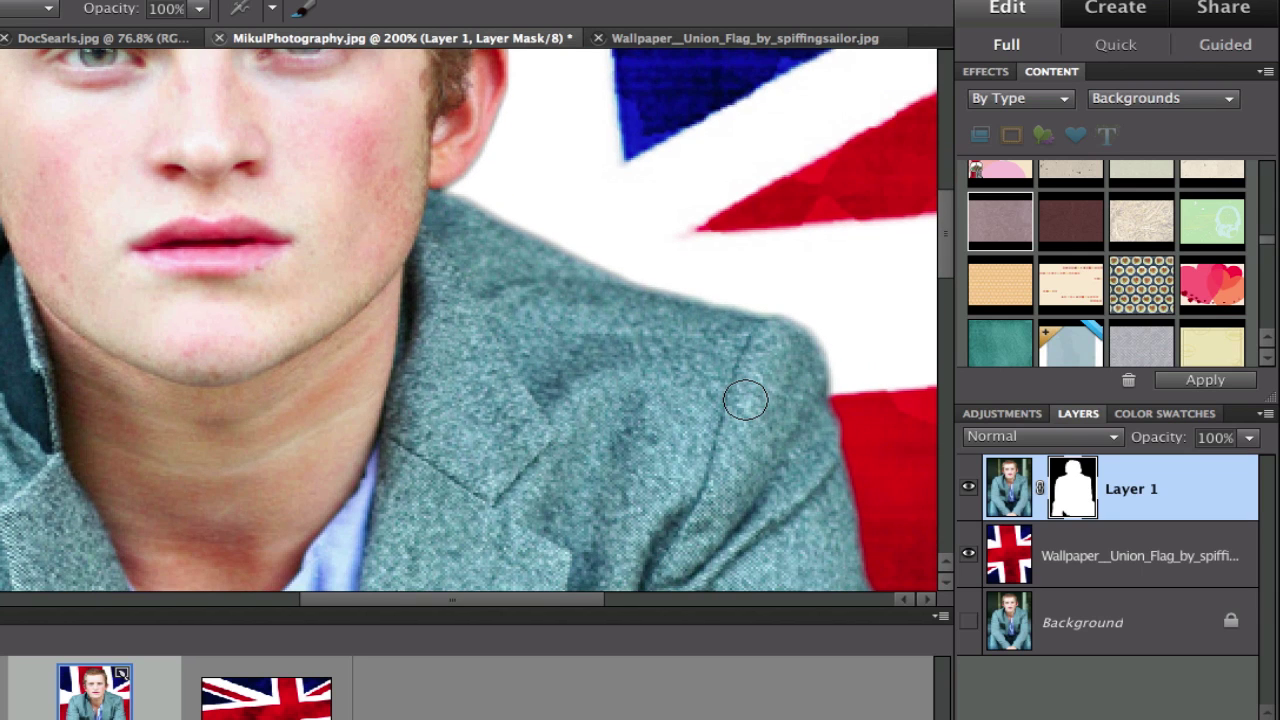
scroll(745, 400, up, 7)
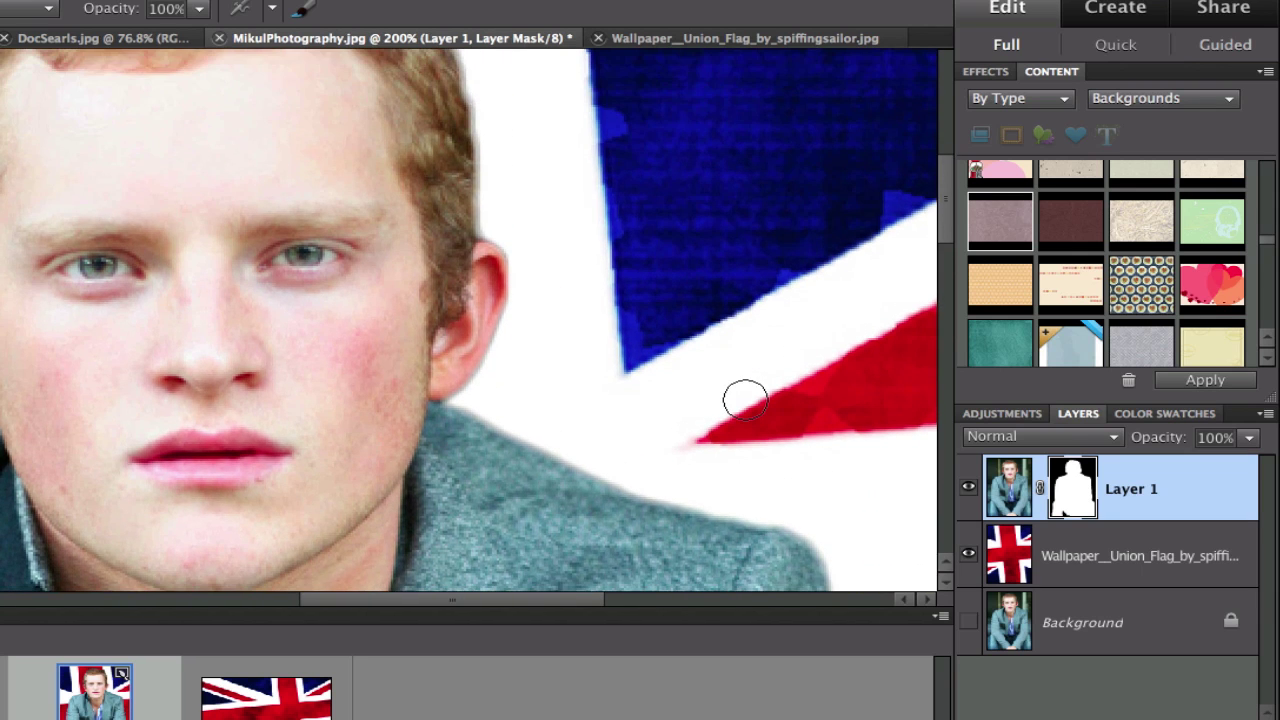